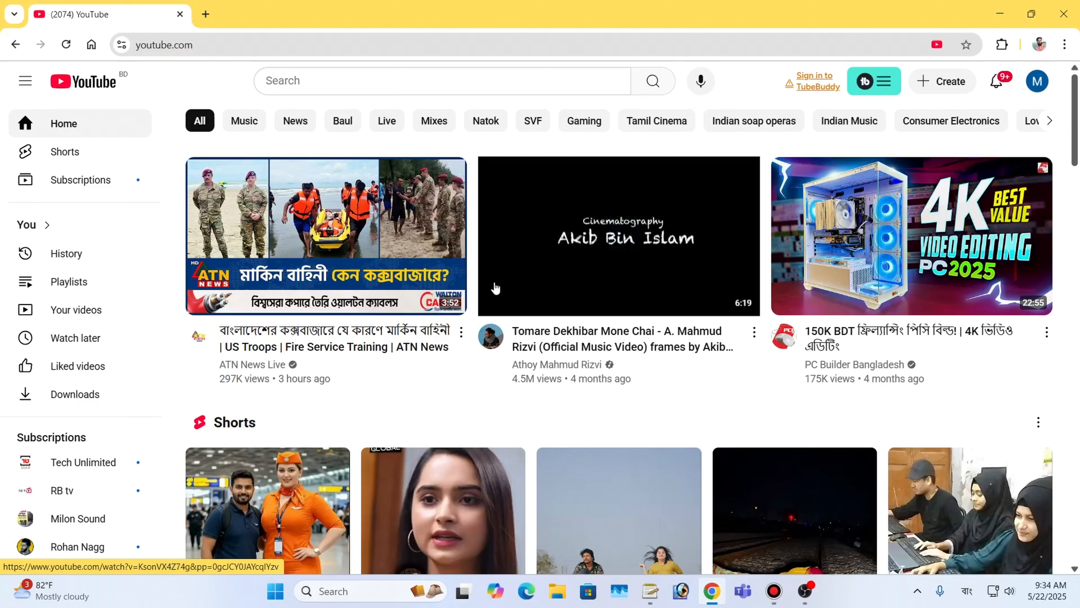
Check the account list, reload YouTube, and open Account settings from the avatar menu.
{"action": "left_click", "coordinate": [1037, 82]}
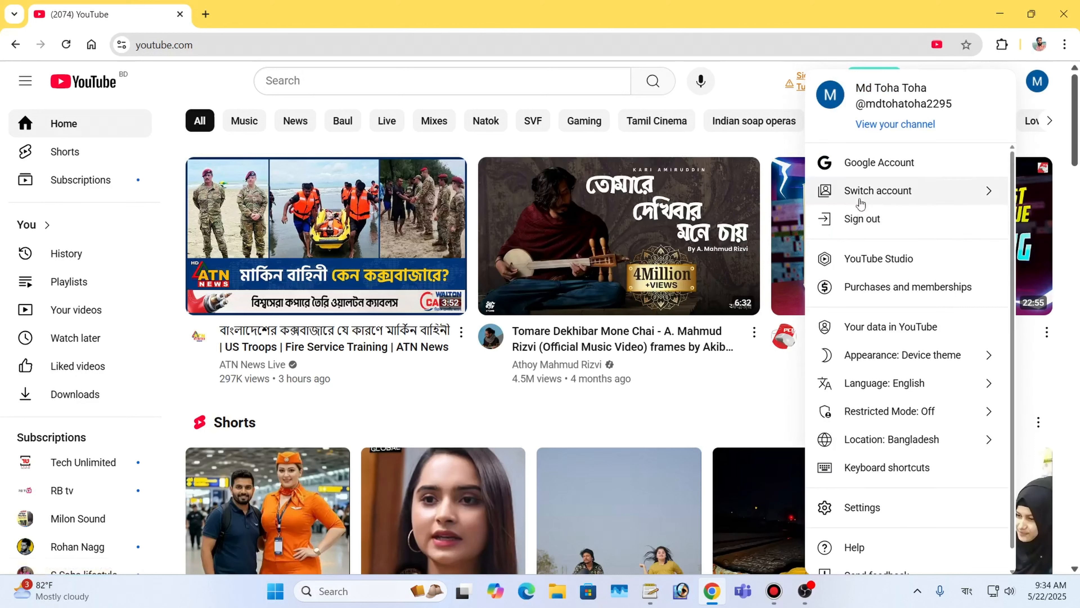
{"action": "left_click", "coordinate": [917, 195]}
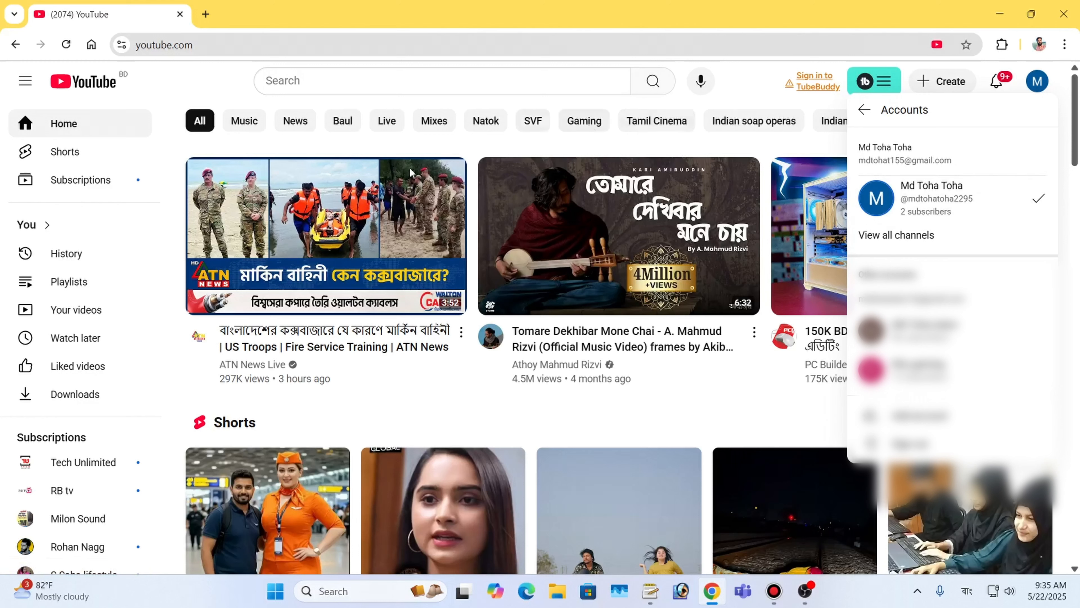
{"action": "left_click", "coordinate": [65, 45]}
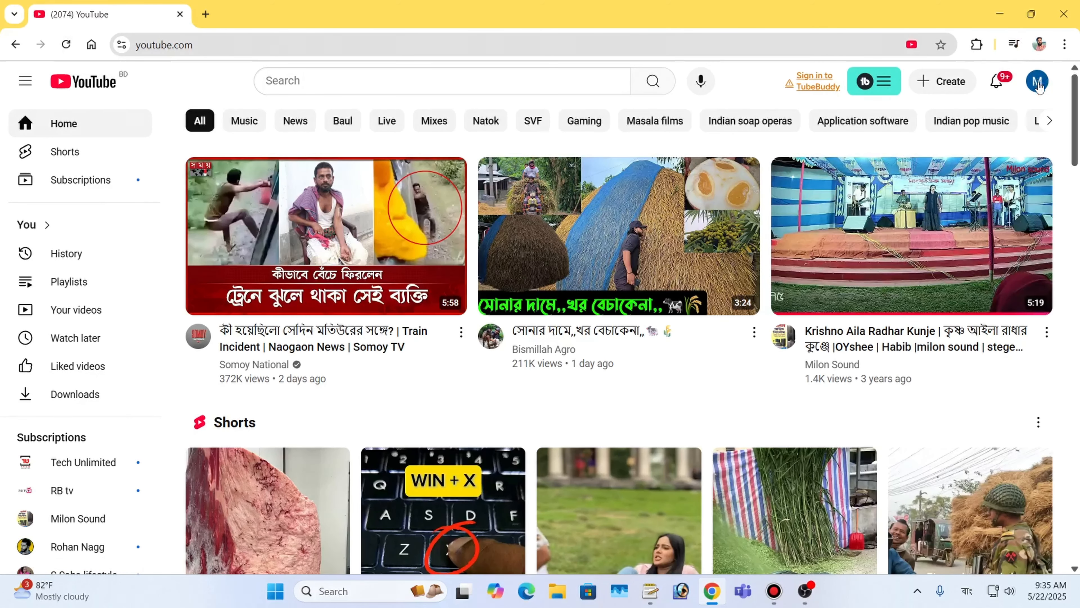
{"action": "left_click", "coordinate": [1037, 83]}
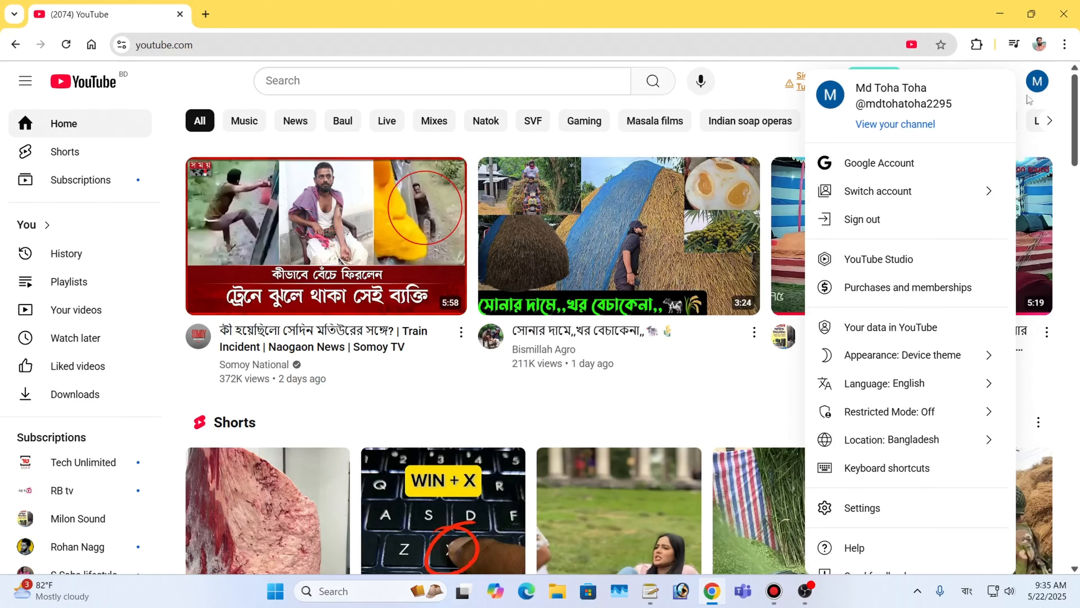
{"action": "left_click", "coordinate": [862, 508]}
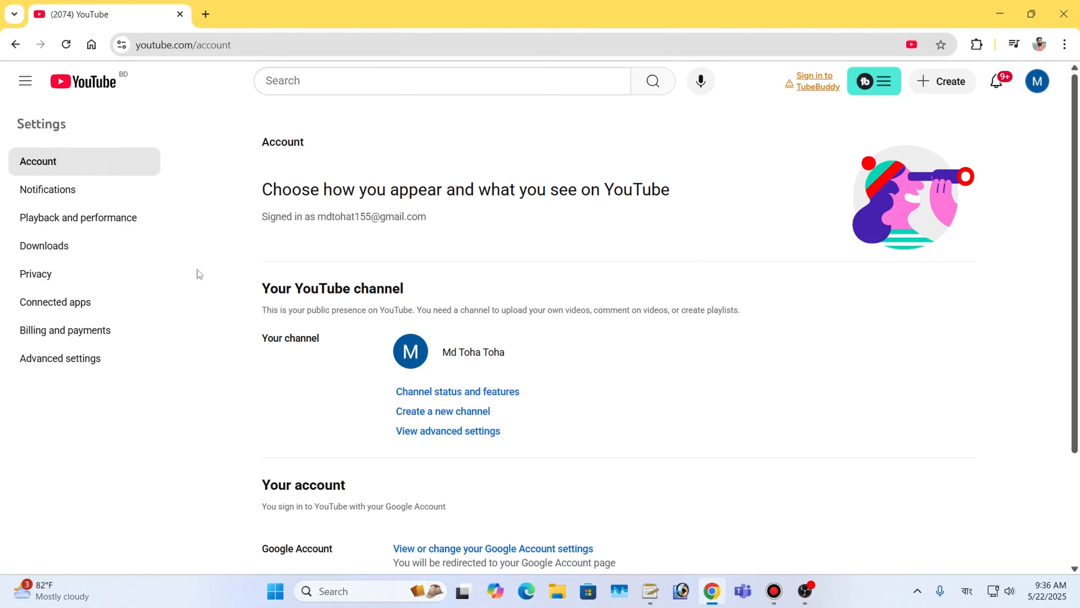
{"action": "left_click", "coordinate": [483, 416]}
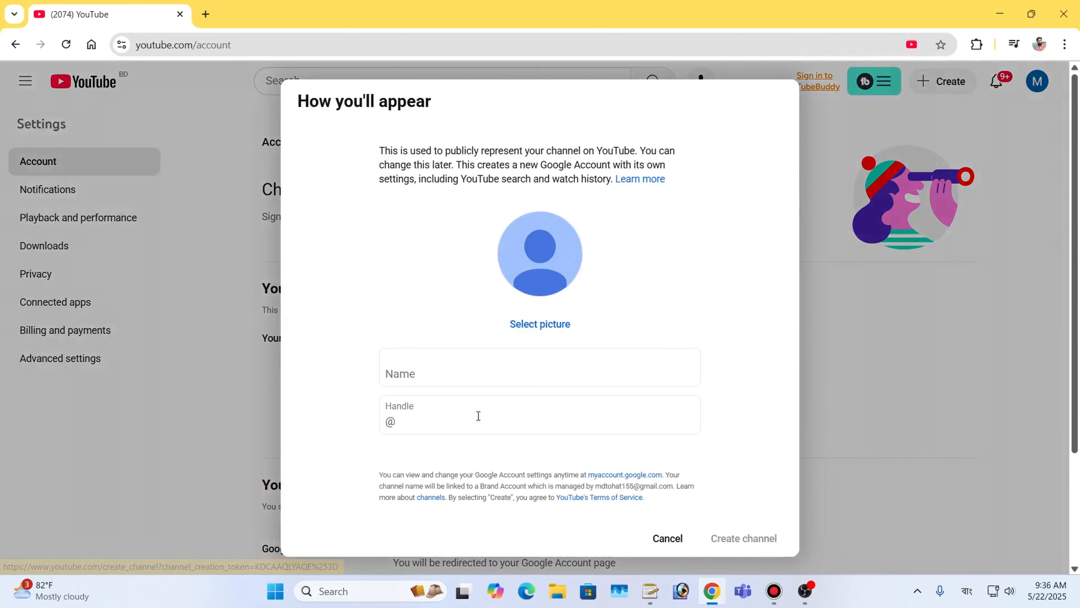
{"action": "left_click", "coordinate": [441, 379]}
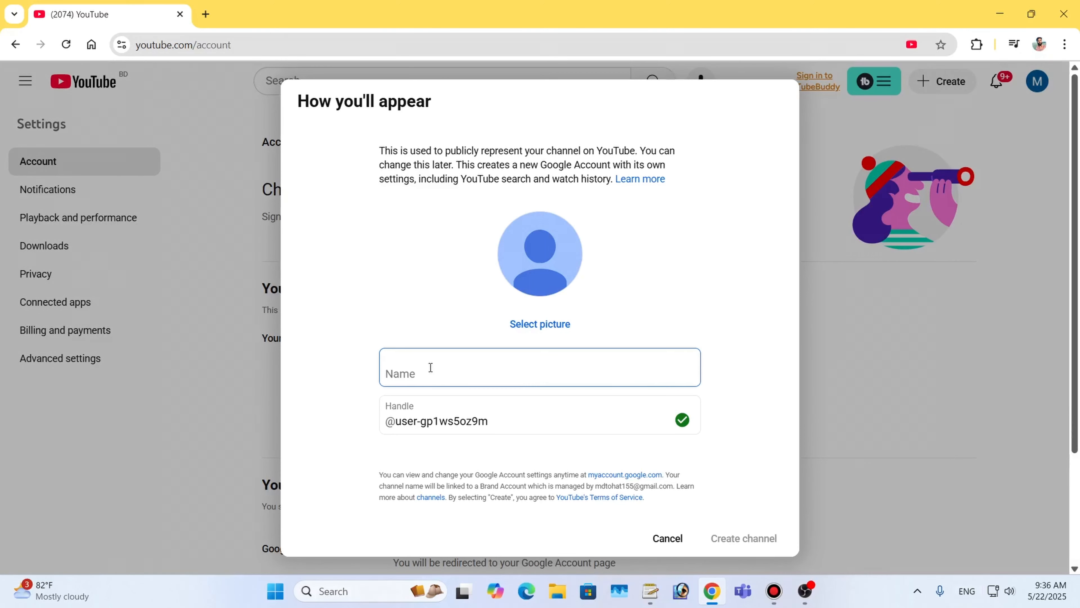
{"action": "type", "text": "E"}
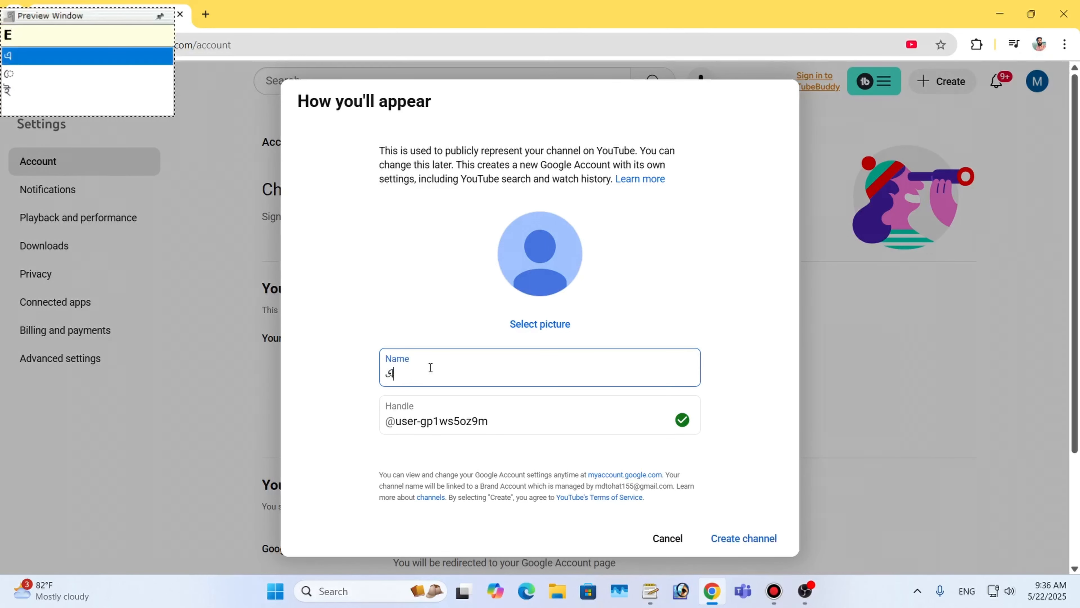
{"action": "key", "text": "BackSpace"}
{"action": "type", "text": "Edit "}
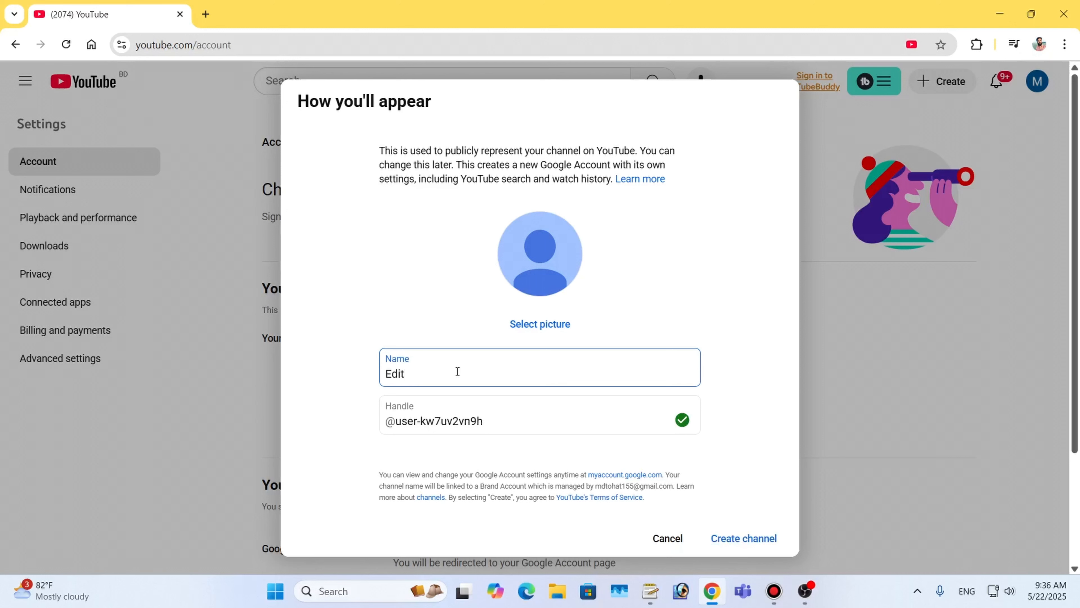
{"action": "type", "text": "Bang"}
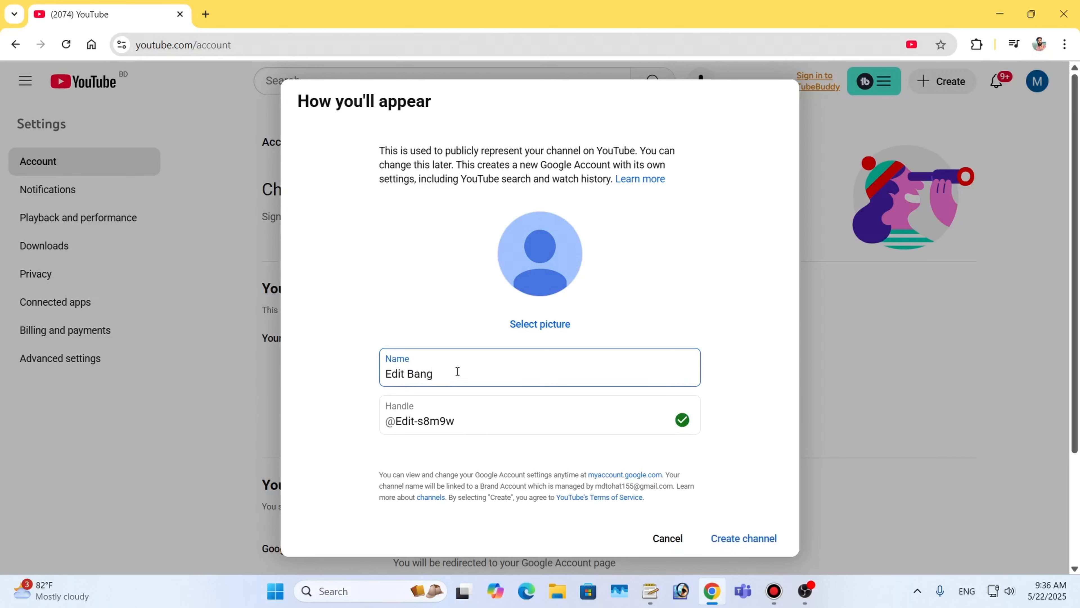
{"action": "type", "text": "la pro"}
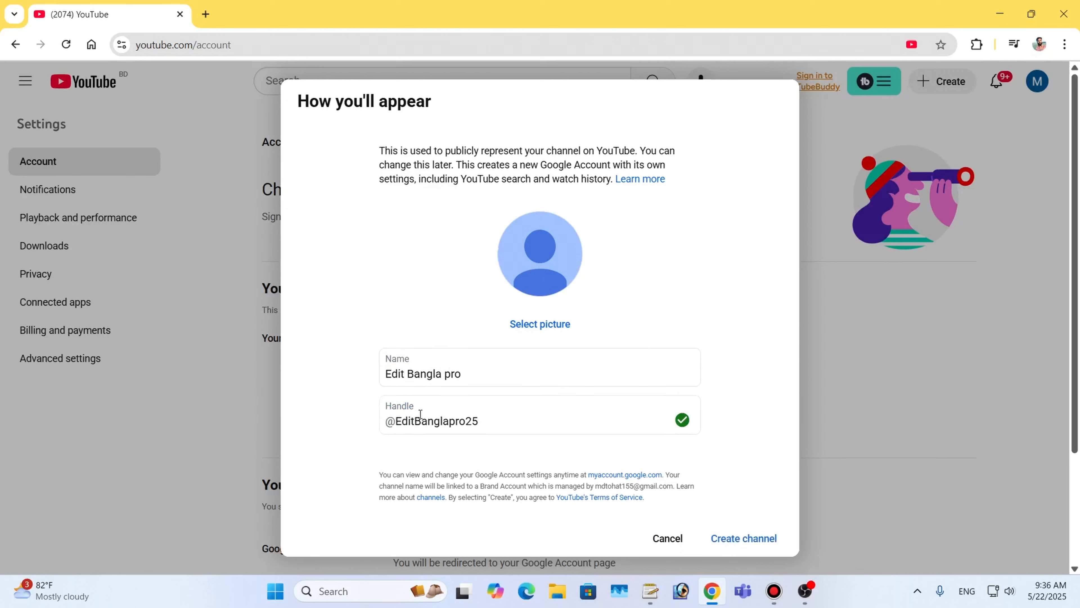
{"action": "left_click", "coordinate": [484, 421]}
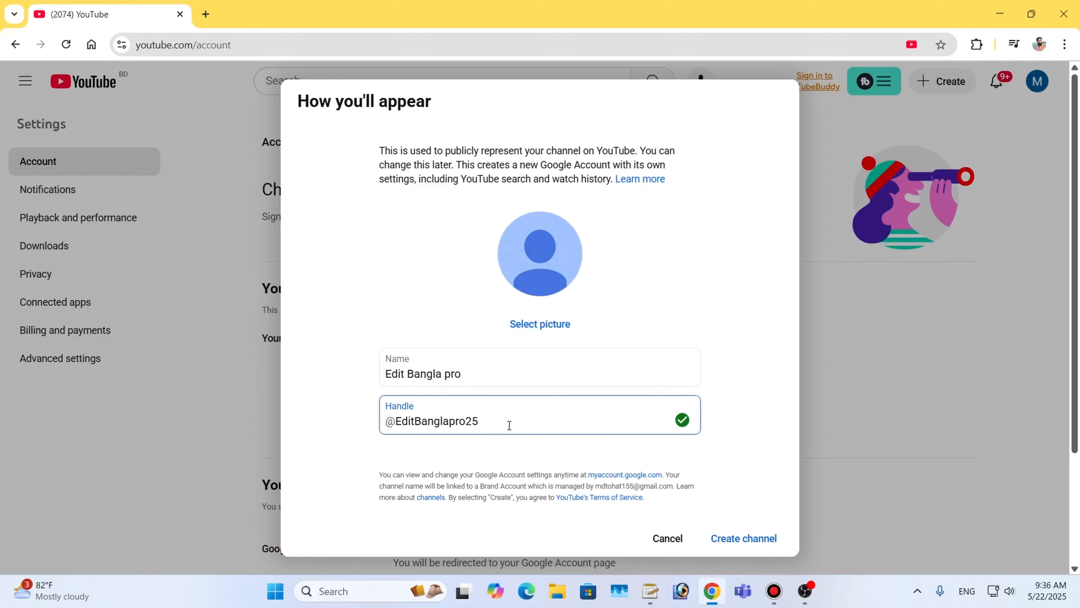
{"action": "left_click", "coordinate": [759, 542]}
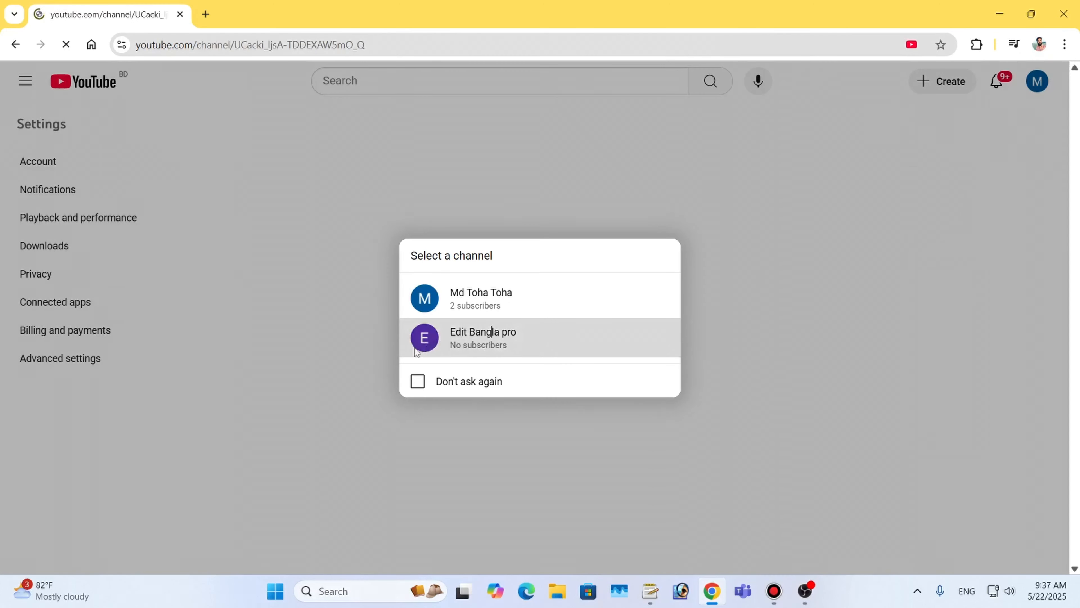
Dismiss the channel selection prompt and open Edit Bangla pro's channel customization page.
{"action": "left_click", "coordinate": [415, 348]}
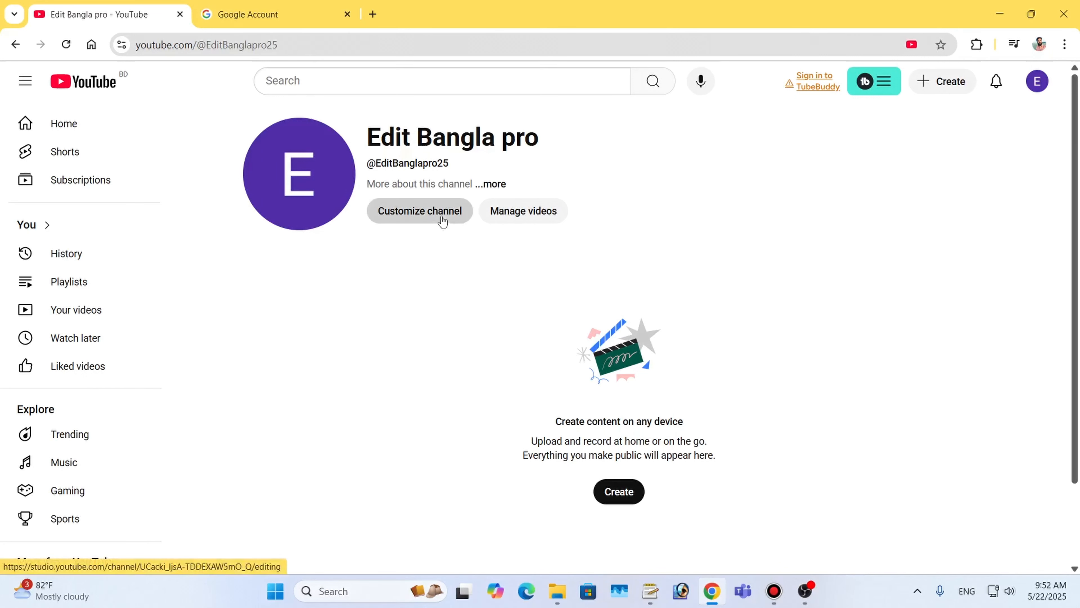
{"action": "left_click", "coordinate": [439, 218]}
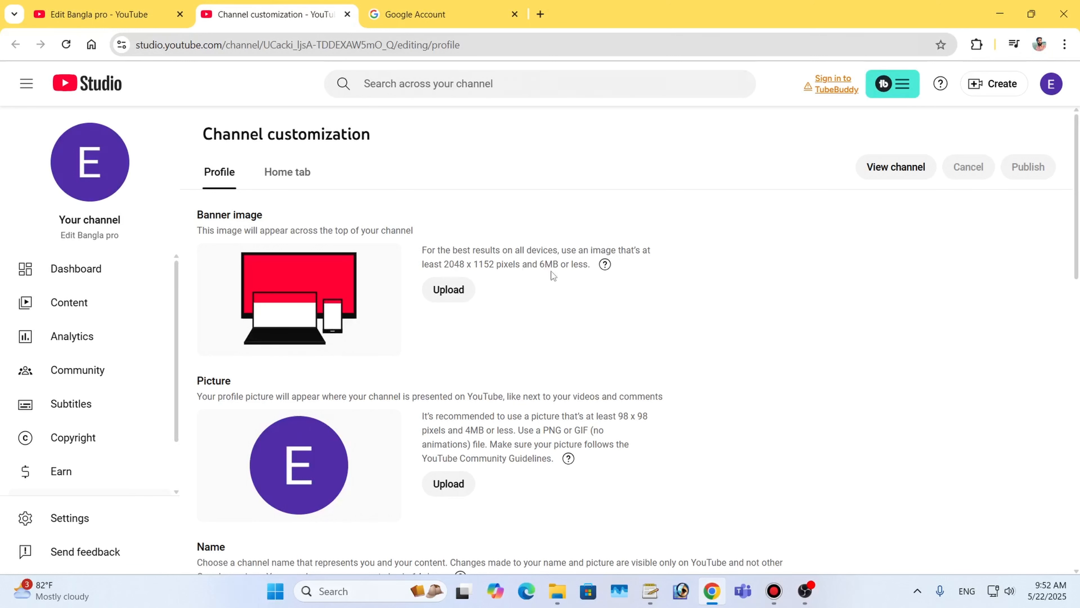
Upload the banar image as the channel banner, with the crop shifted to the right edge.
{"action": "left_click", "coordinate": [446, 290]}
{"action": "left_click", "coordinate": [325, 136]}
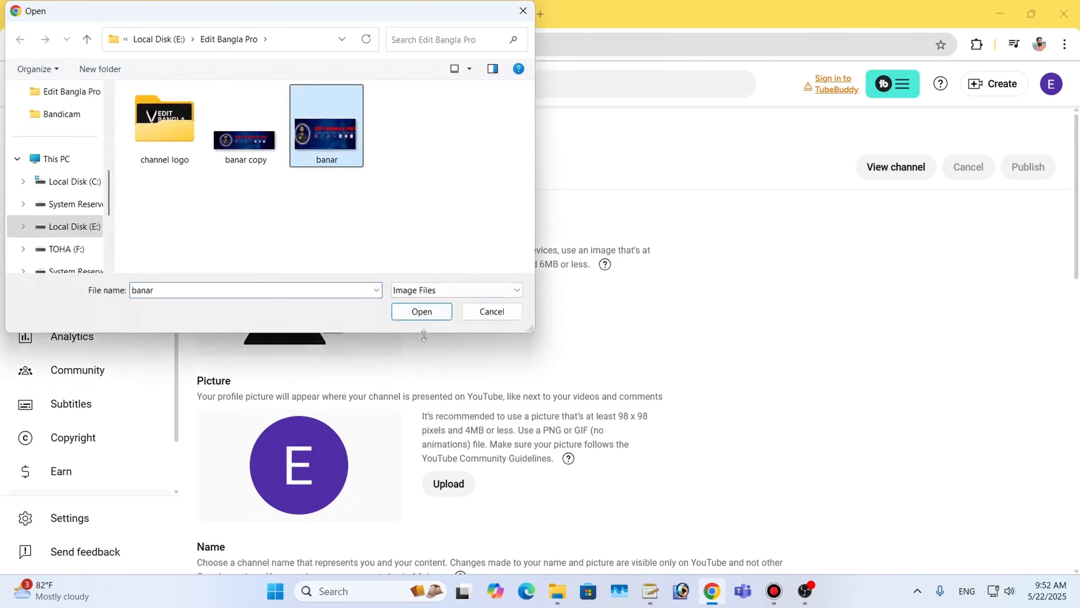
{"action": "left_click", "coordinate": [422, 311]}
{"action": "left_click_drag", "start_coordinate": [522, 372], "coordinate": [848, 517]}
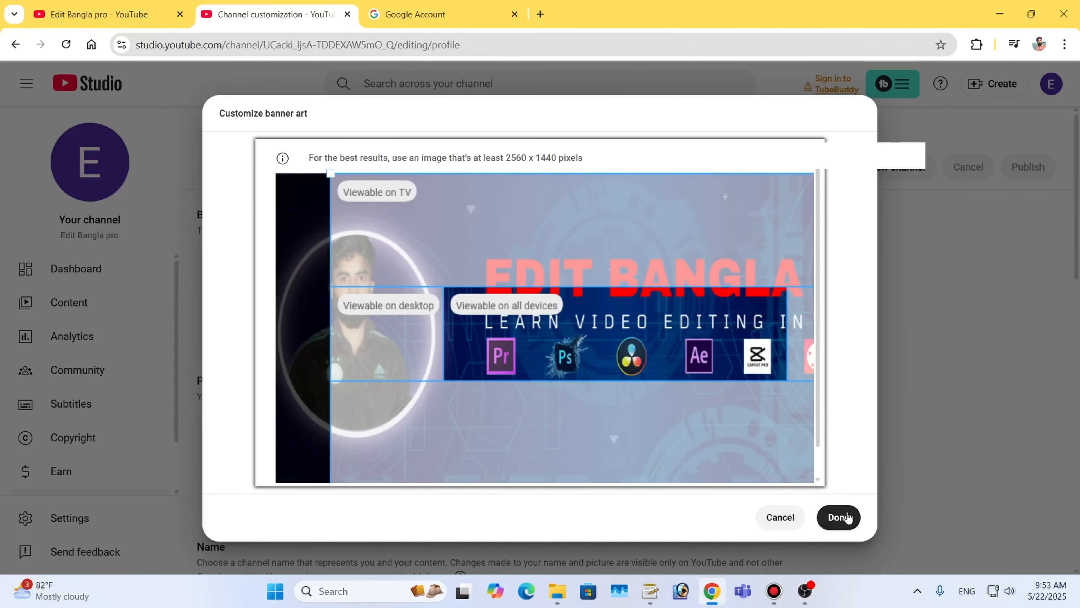
{"action": "left_click", "coordinate": [848, 517]}
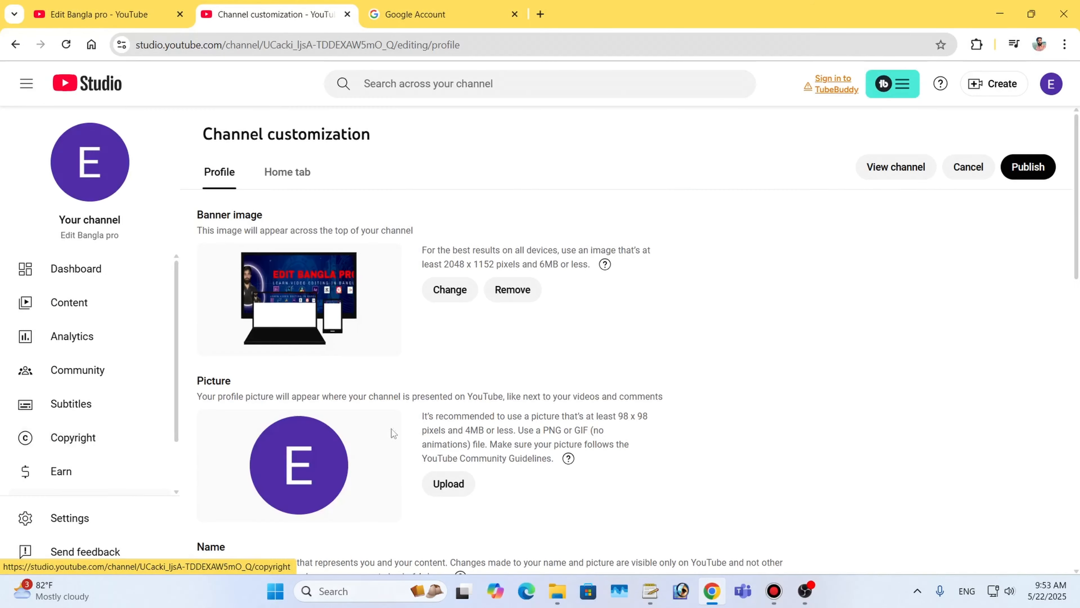
Set the Edit Bangla Pro scissors logo as the profile picture and reach the Description field.
{"action": "scroll", "coordinate": [420, 389], "scroll_direction": "down", "scroll_amount": 3}
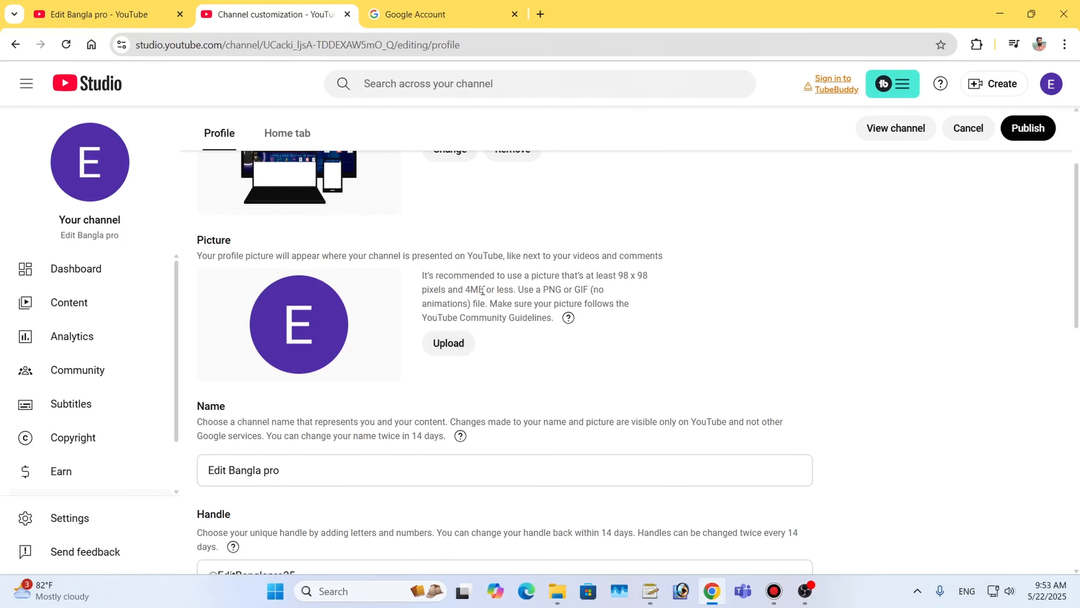
{"action": "left_click", "coordinate": [449, 343]}
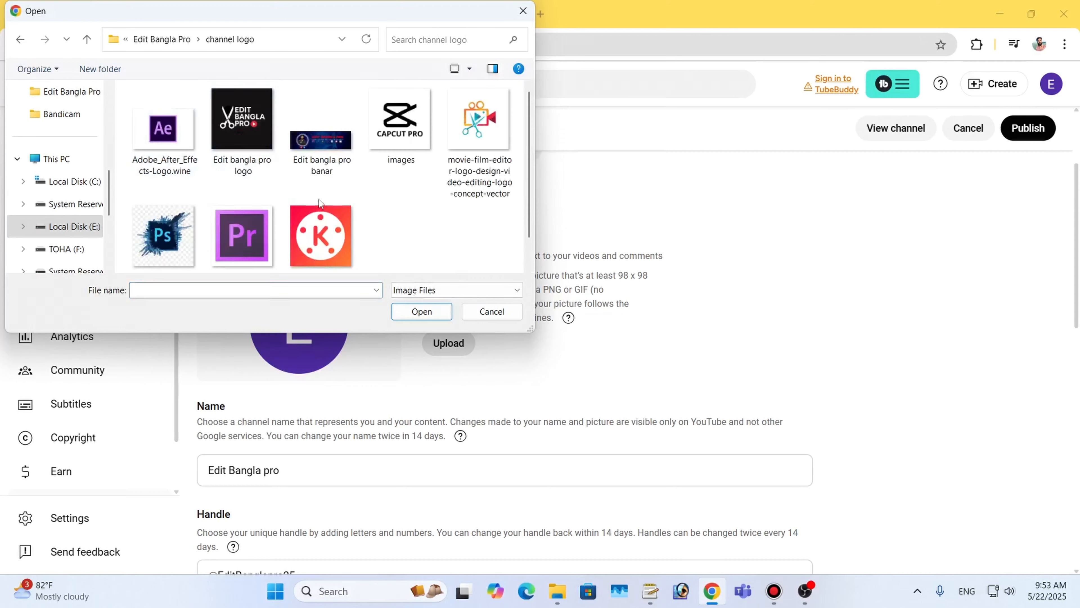
{"action": "left_click", "coordinate": [241, 128]}
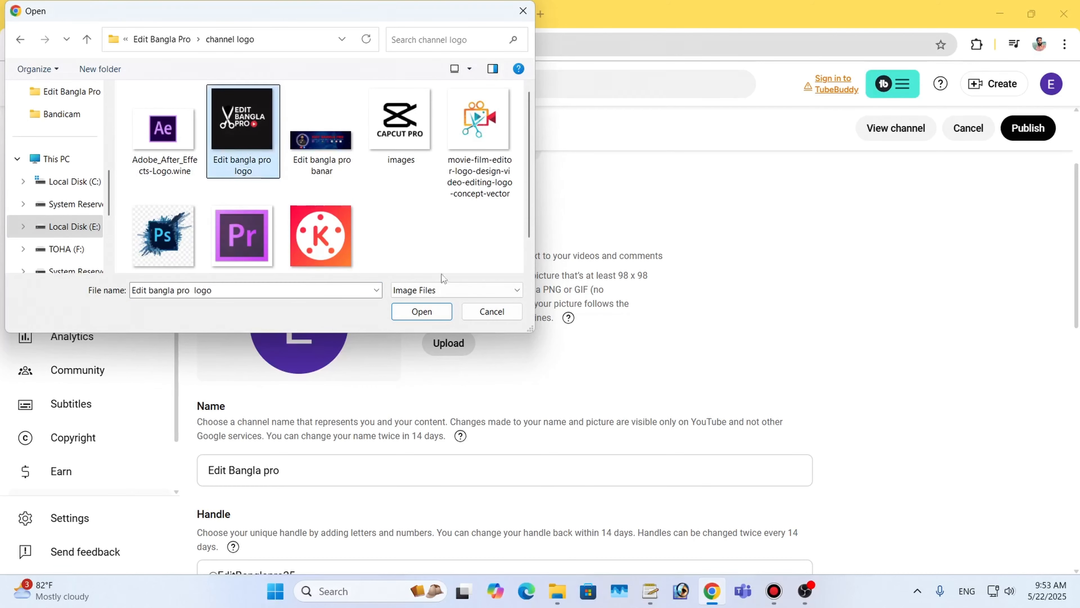
{"action": "left_click", "coordinate": [422, 311]}
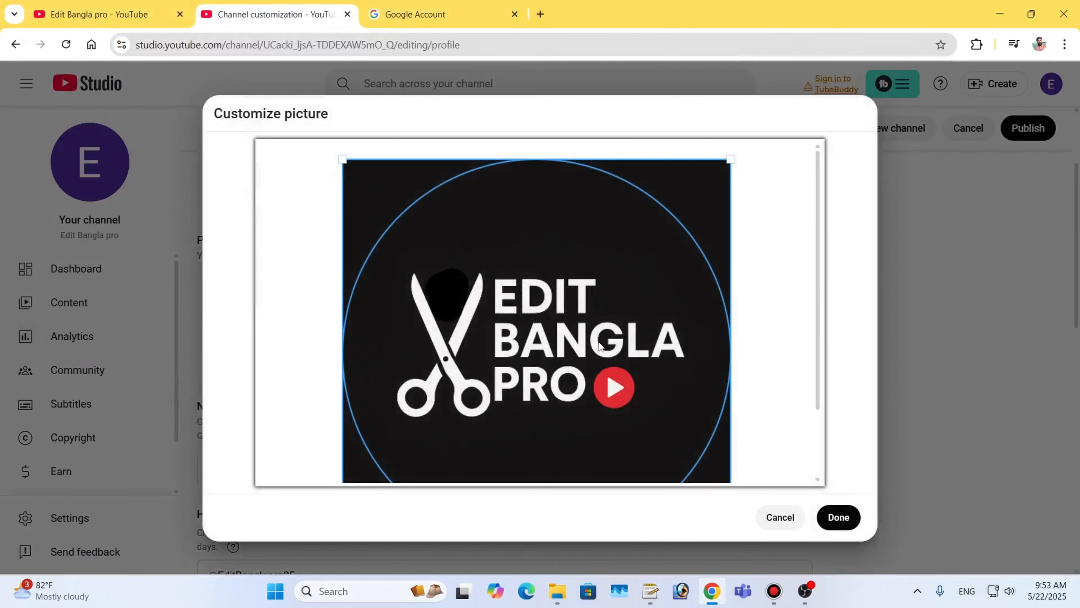
{"action": "left_click", "coordinate": [827, 516]}
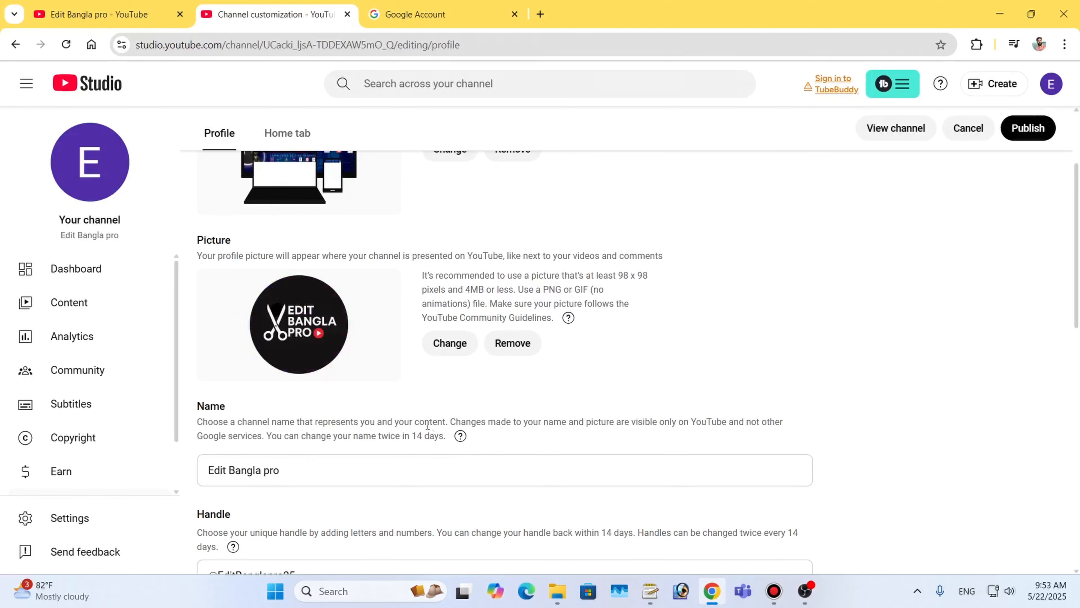
{"action": "scroll", "coordinate": [398, 397], "scroll_direction": "down", "scroll_amount": 7}
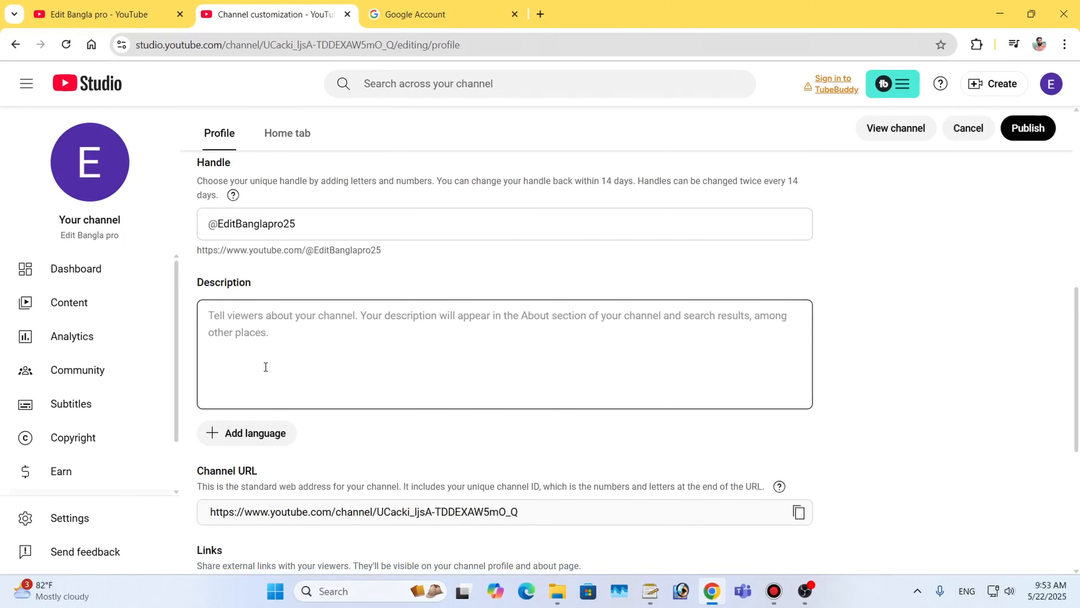
{"action": "left_click", "coordinate": [281, 346]}
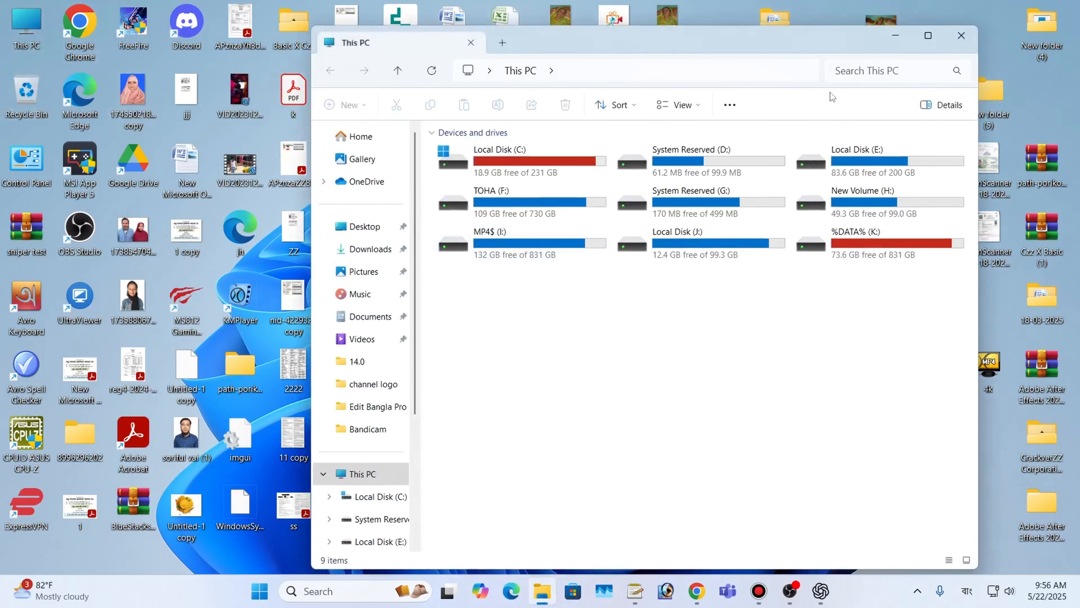
Paste the Bangla description with hashtags from E:\Edit Bangla Pro\Edit Bangla Pro.txt into Description.
{"action": "left_click_drag", "start_coordinate": [510, 40], "coordinate": [348, 33]}
{"action": "double_click", "coordinate": [706, 175]}
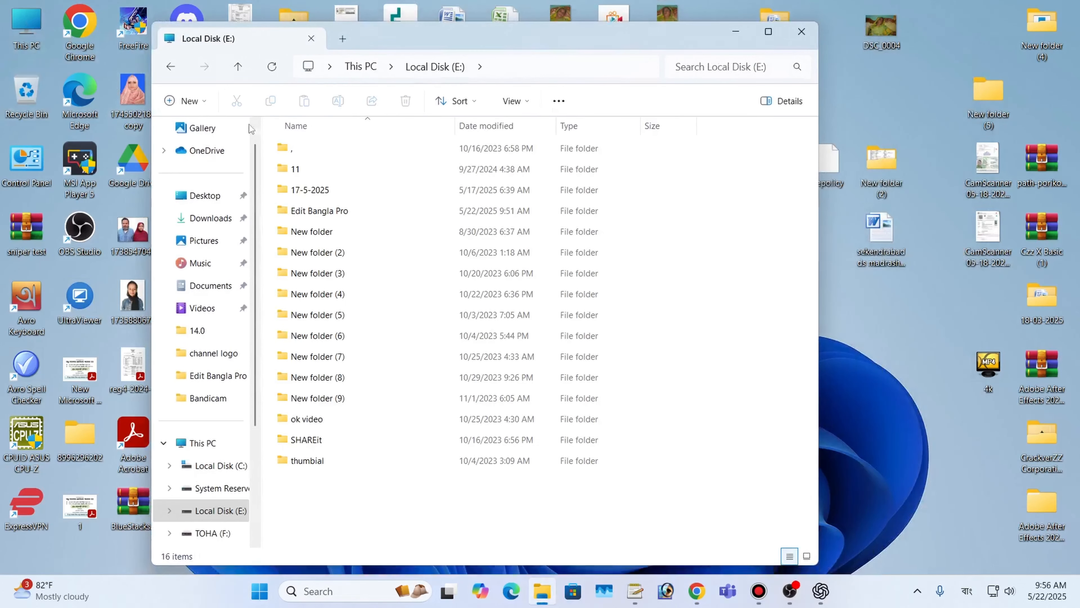
{"action": "double_click", "coordinate": [309, 210]}
{"action": "double_click", "coordinate": [309, 208]}
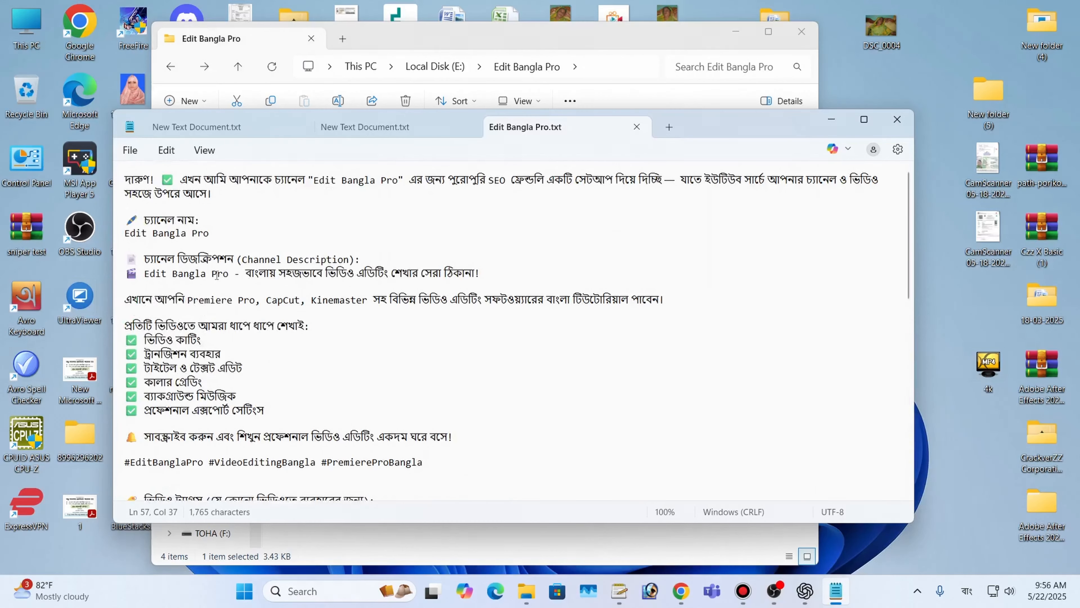
{"action": "left_click_drag", "start_coordinate": [145, 272], "coordinate": [320, 375]}
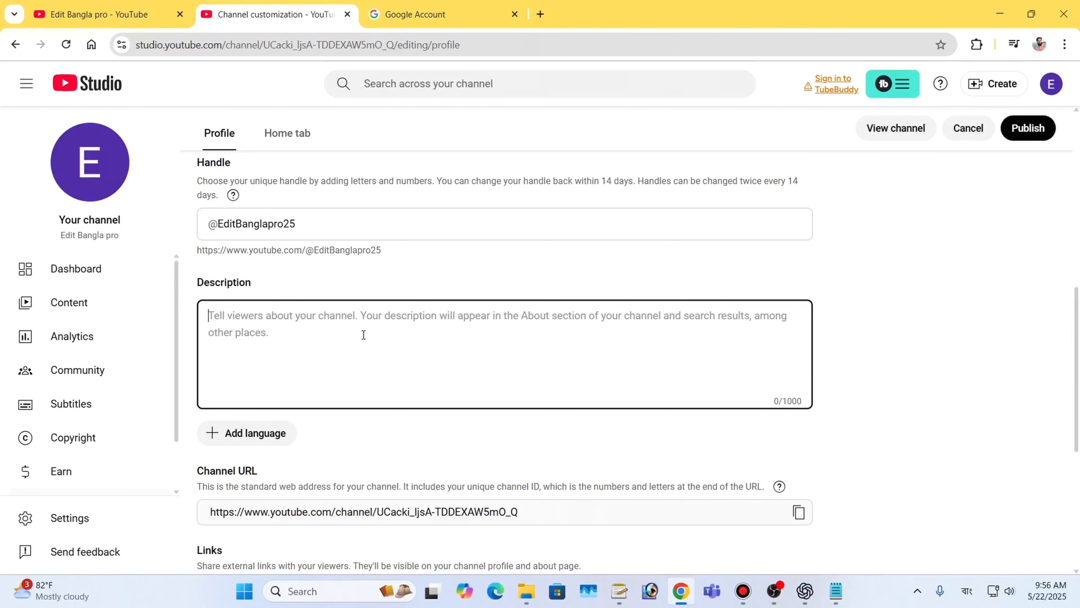
{"action": "key", "text": "ctrl+v"}
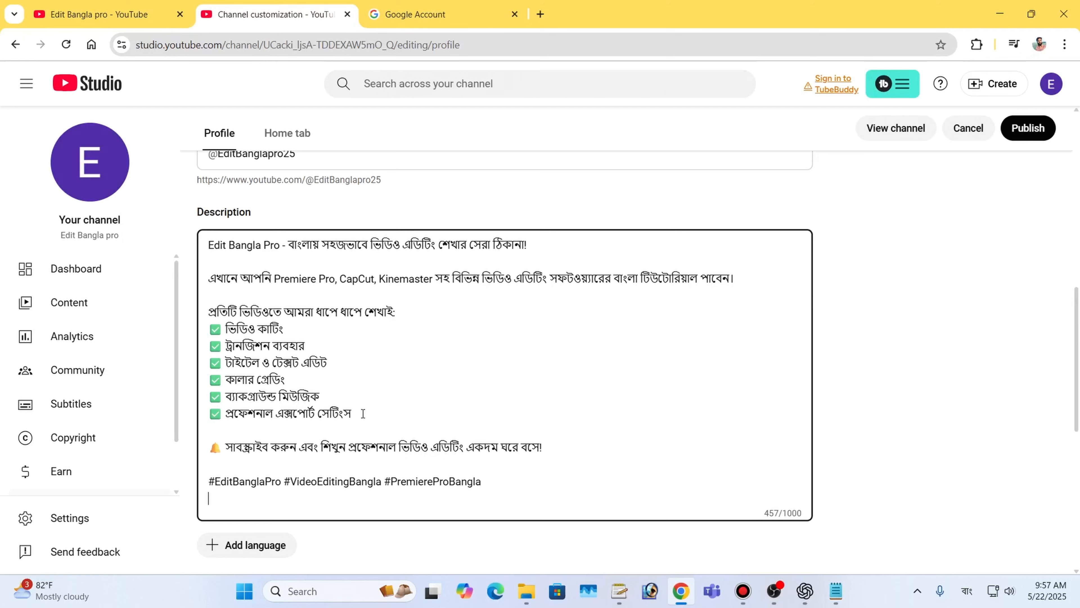
Add a link titled 'facebook' under Links, leaving its URL empty for now.
{"action": "scroll", "coordinate": [366, 410], "scroll_direction": "down", "scroll_amount": 2}
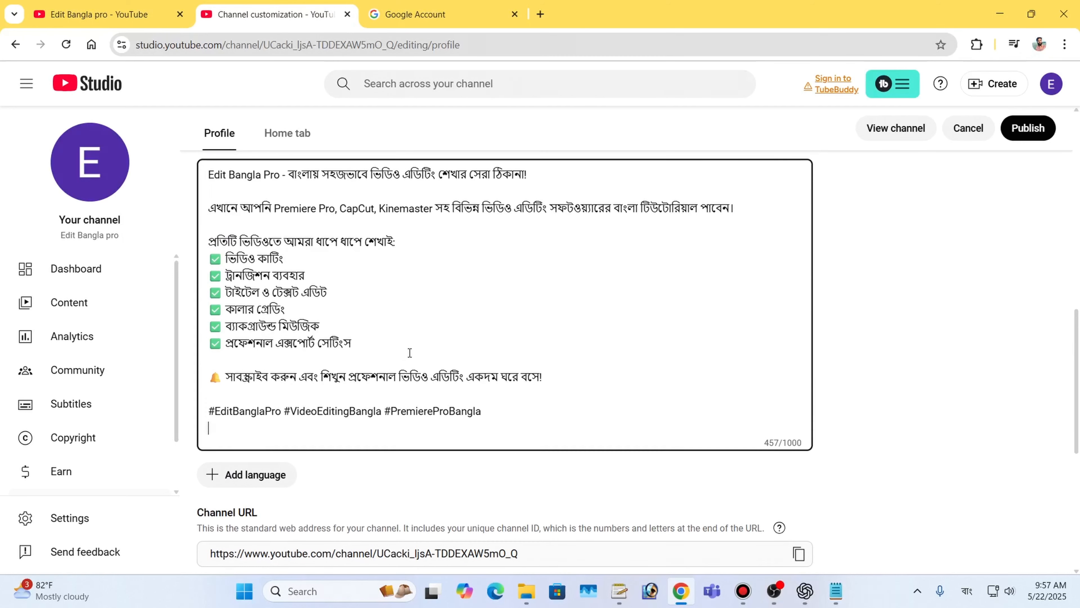
{"action": "scroll", "coordinate": [391, 370], "scroll_direction": "down", "scroll_amount": 5}
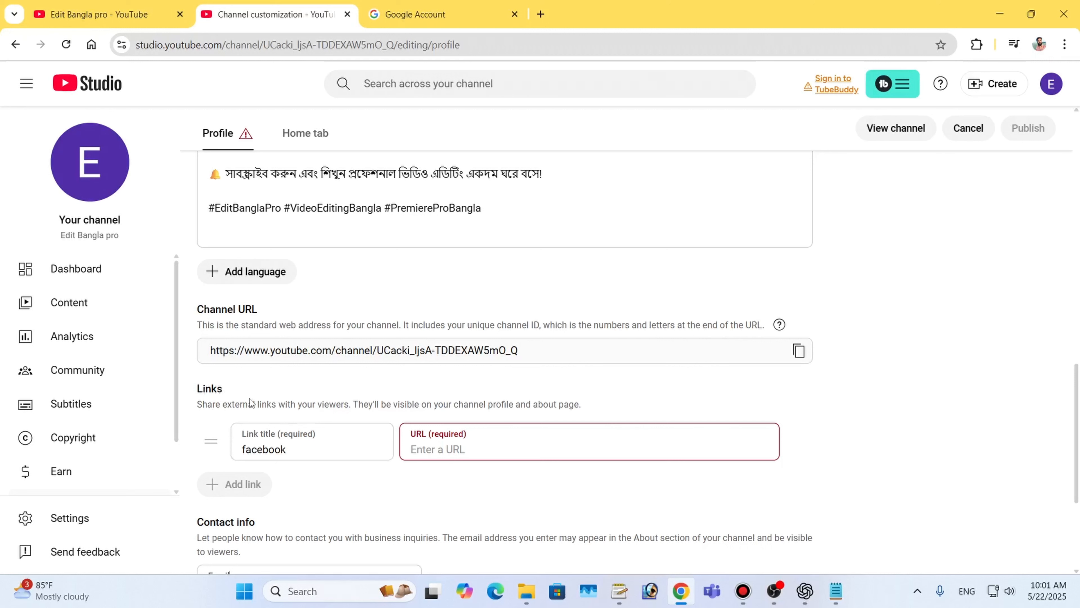
{"action": "left_click", "coordinate": [289, 449]}
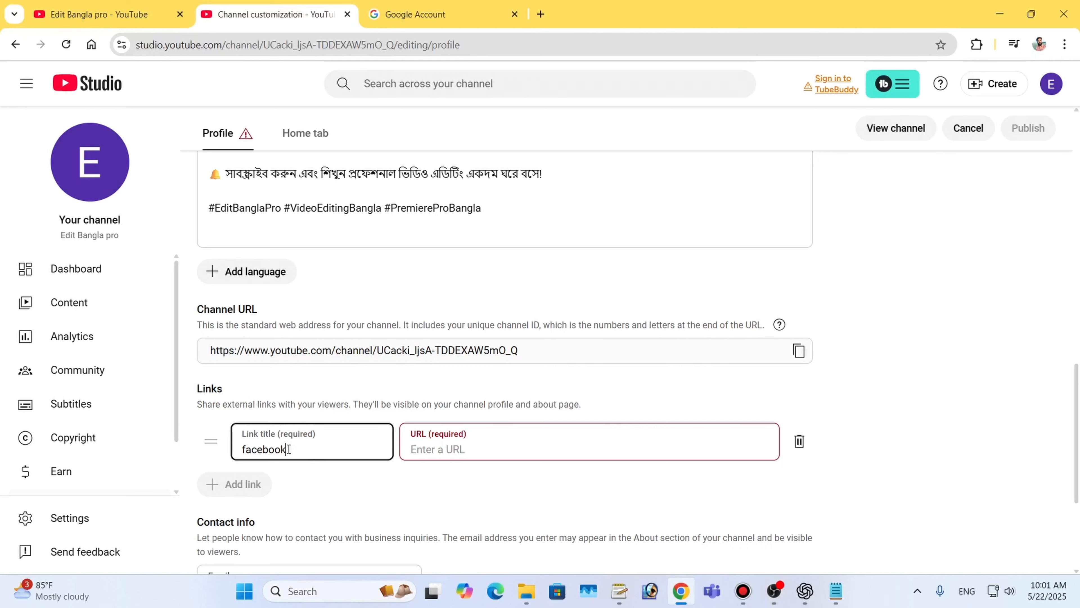
{"action": "left_click_drag", "start_coordinate": [327, 453], "coordinate": [232, 450]}
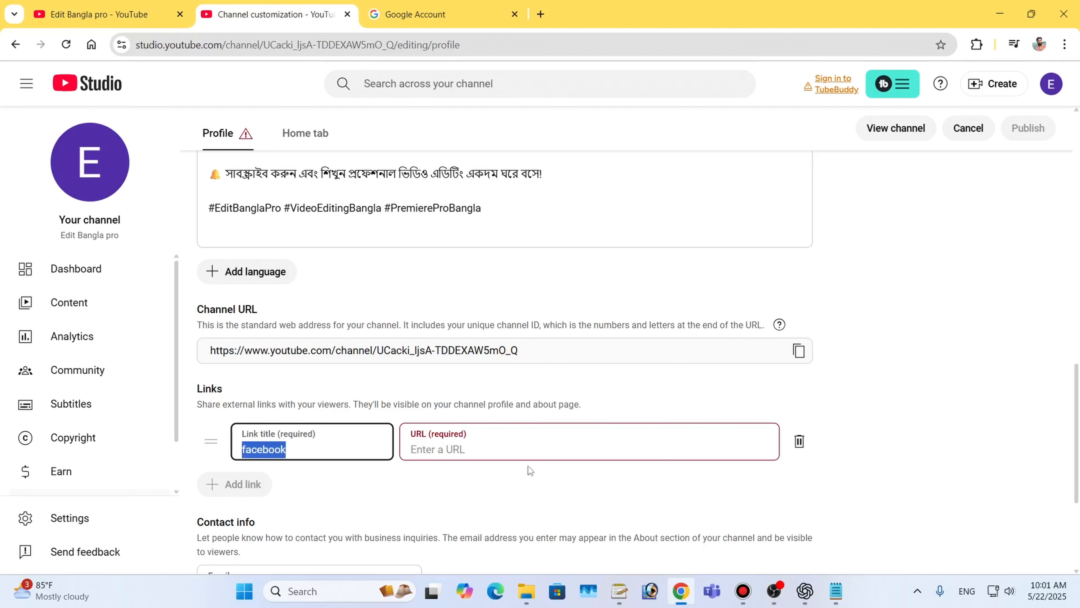
{"action": "left_click", "coordinate": [502, 459]}
{"action": "left_click", "coordinate": [303, 446]}
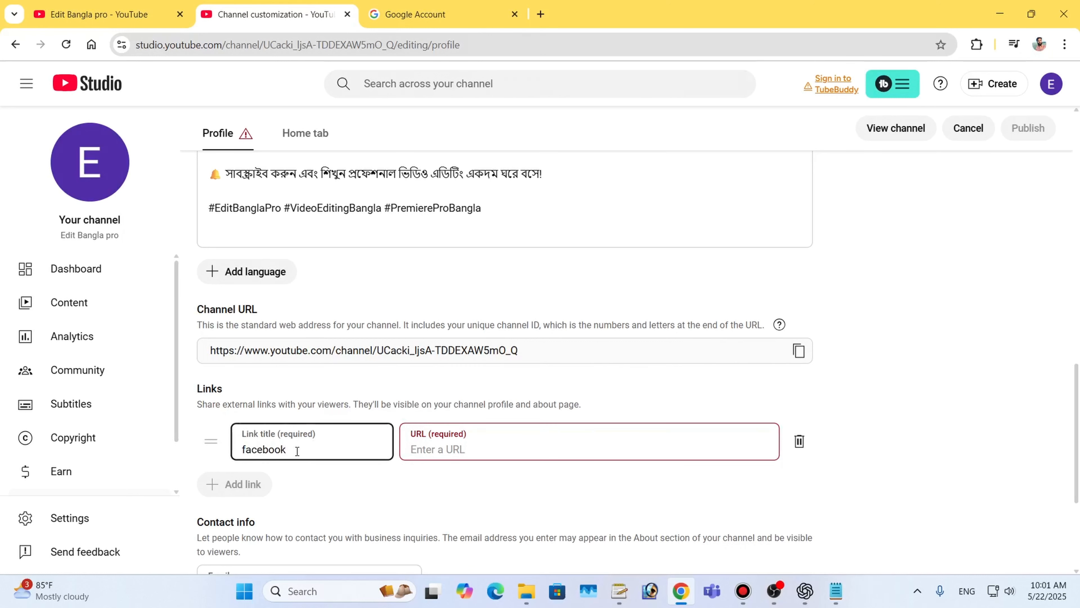
{"action": "left_click_drag", "start_coordinate": [297, 451], "coordinate": [243, 449]}
{"action": "left_click", "coordinate": [501, 454]}
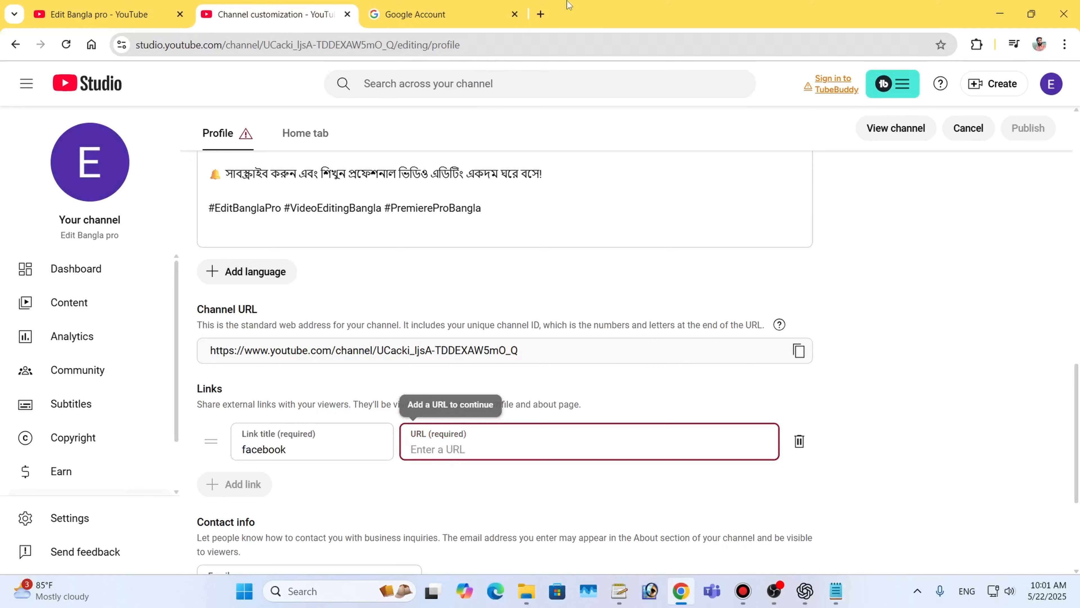
{"action": "left_click", "coordinate": [539, 12]}
Copy the web address of your Facebook profile page in a new tab, then return to Studio.
{"action": "left_click", "coordinate": [335, 43]}
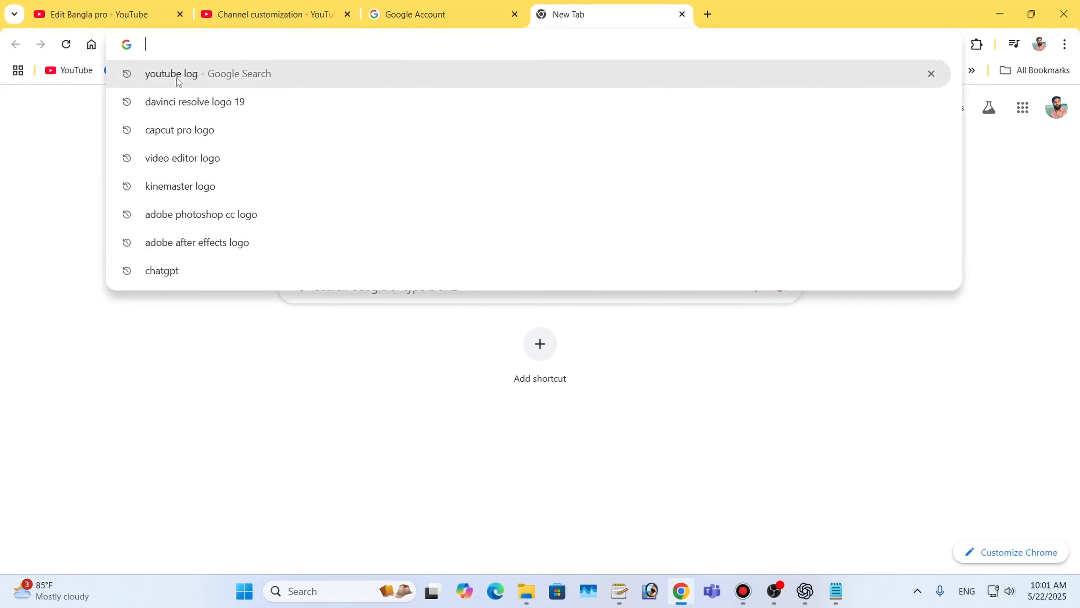
{"action": "left_click", "coordinate": [69, 137]}
{"action": "left_click", "coordinate": [134, 78]}
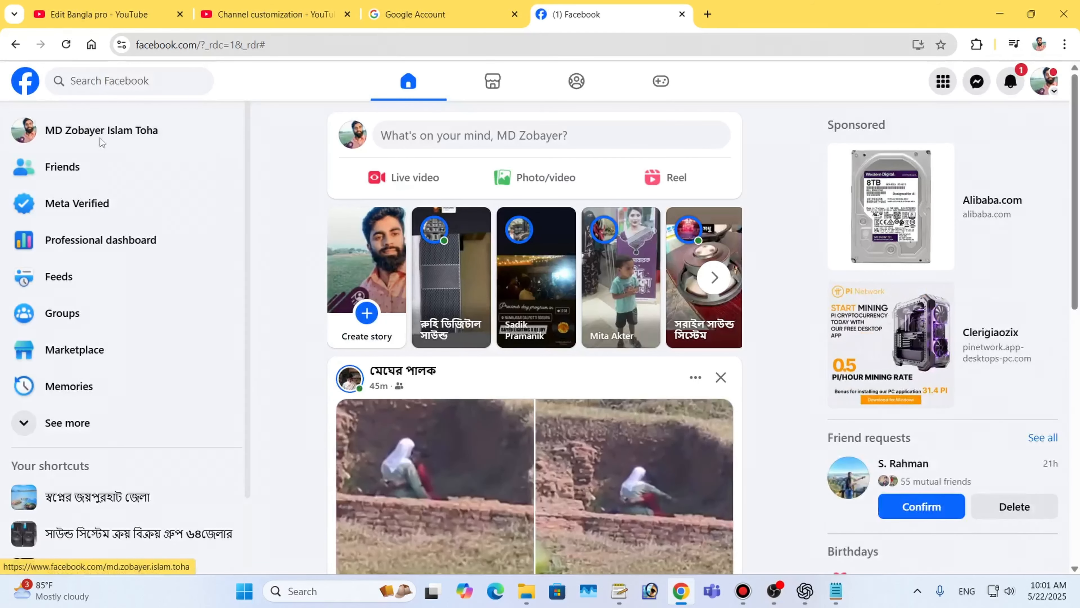
{"action": "left_click", "coordinate": [43, 138]}
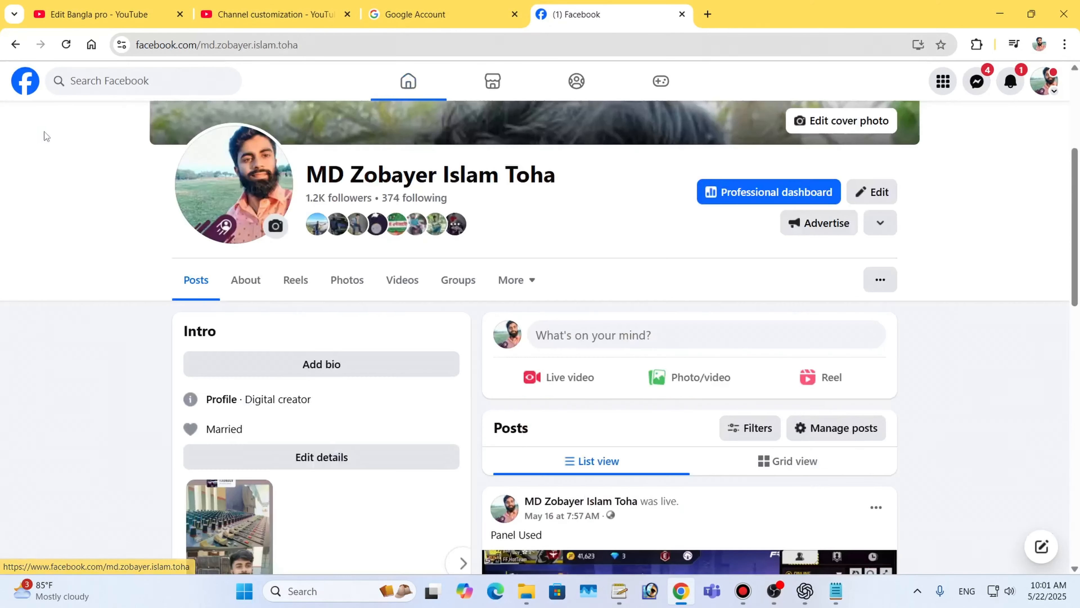
{"action": "left_click", "coordinate": [353, 44]}
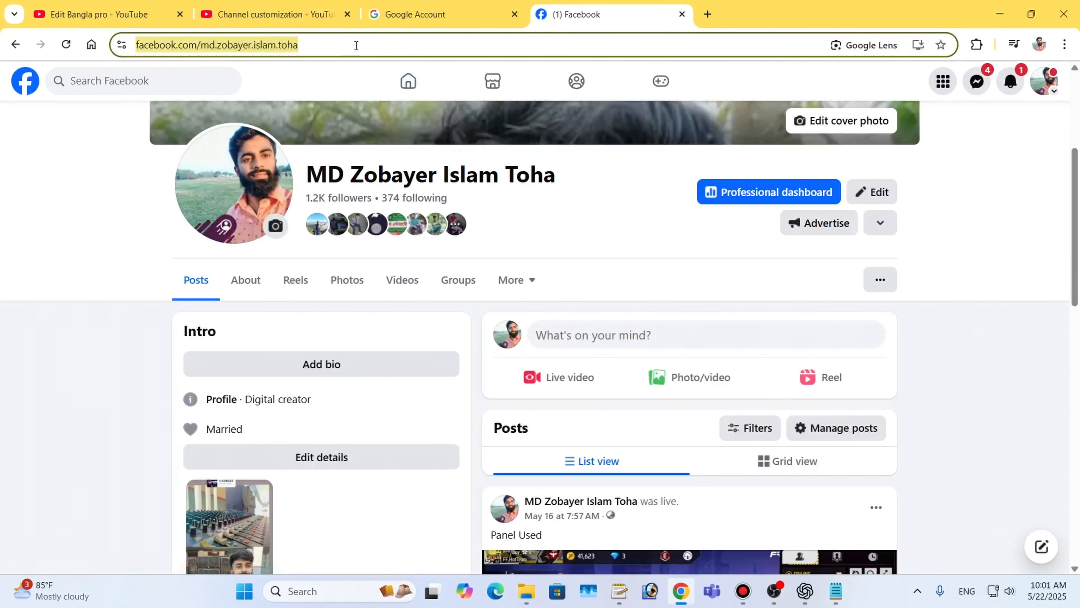
{"action": "left_click", "coordinate": [327, 42]}
{"action": "double_click", "coordinate": [366, 43]}
{"action": "key", "text": "ctrl+a"}
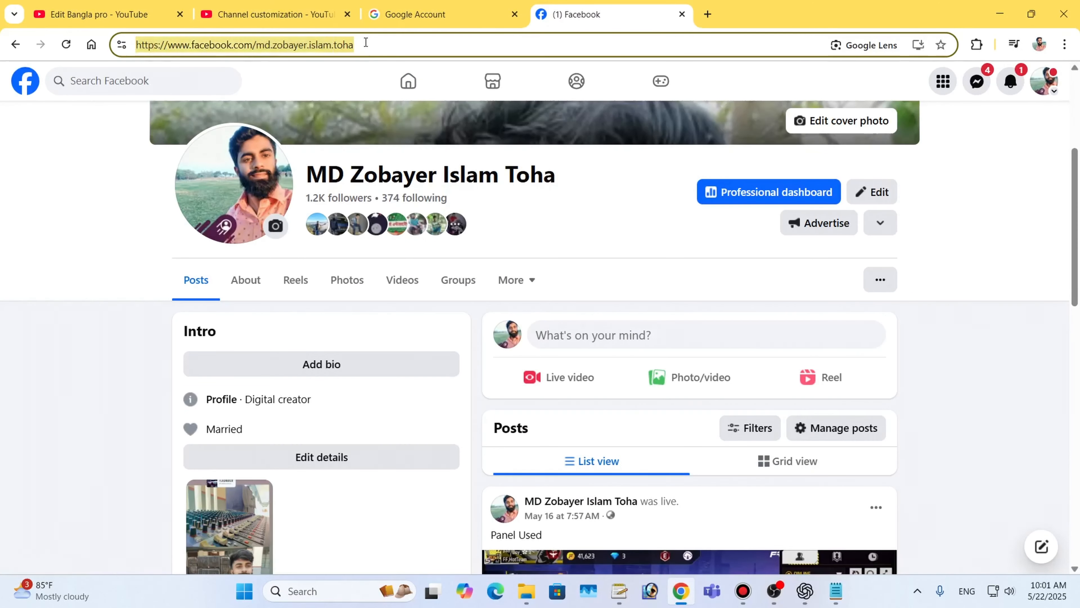
{"action": "key", "text": "ctrl+c"}
{"action": "left_click", "coordinate": [323, 14]}
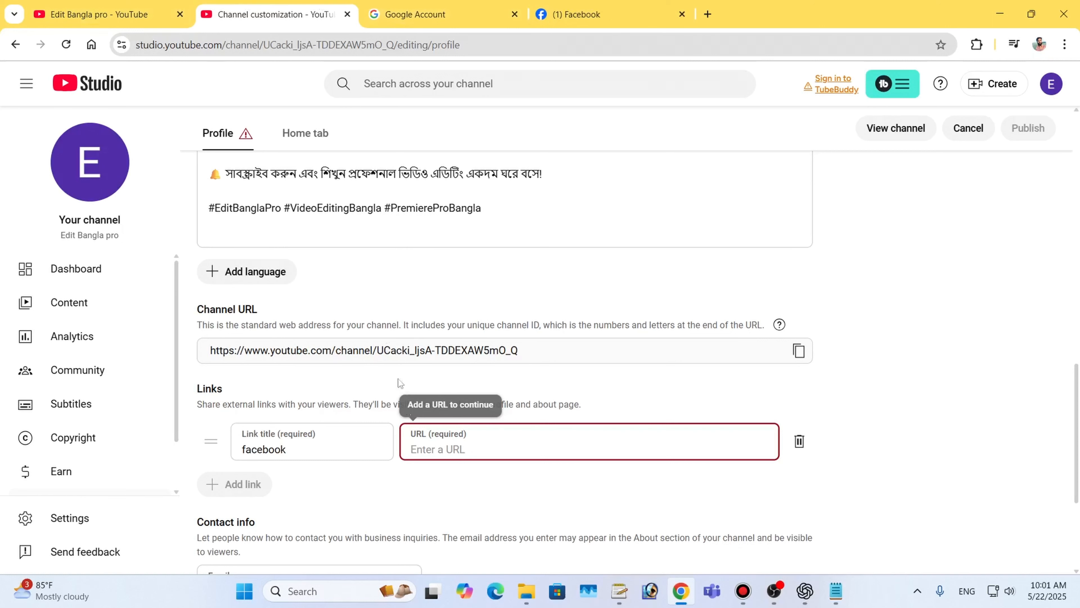
Paste the Facebook profile URL into the facebook link and enter the owner's Gmail contact address.
{"action": "key", "text": "ctrl+v"}
{"action": "scroll", "coordinate": [336, 420], "scroll_direction": "down", "scroll_amount": 3}
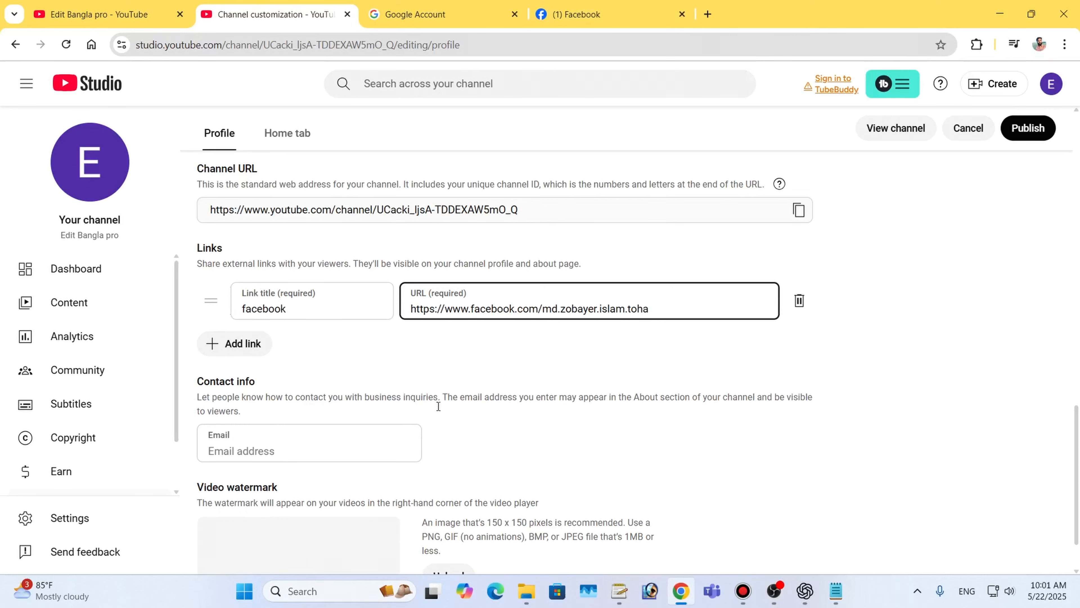
{"action": "scroll", "coordinate": [422, 413], "scroll_direction": "down", "scroll_amount": 2}
{"action": "left_click", "coordinate": [256, 373]}
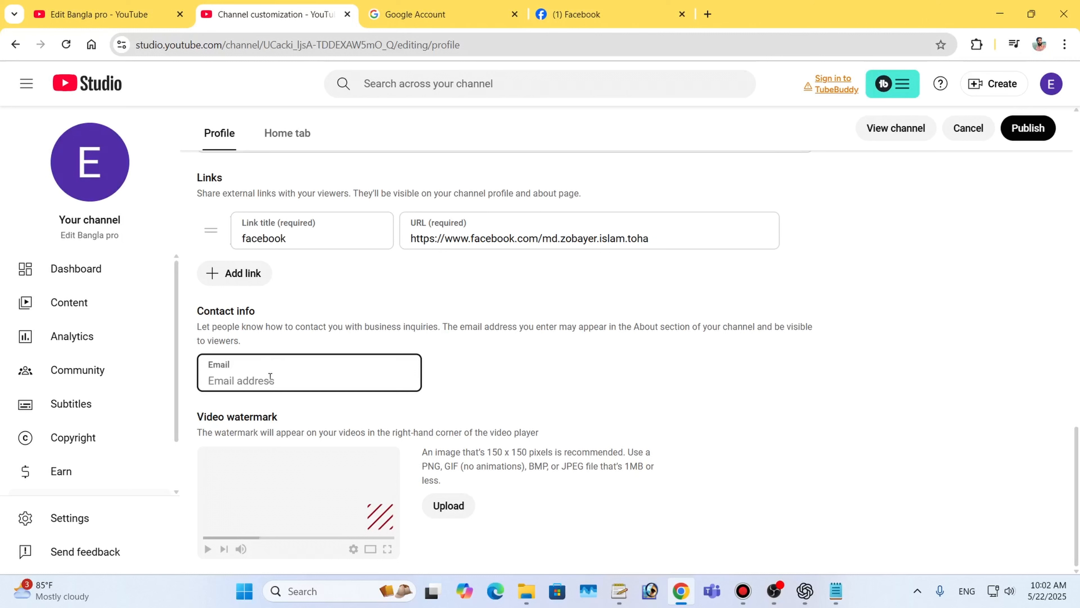
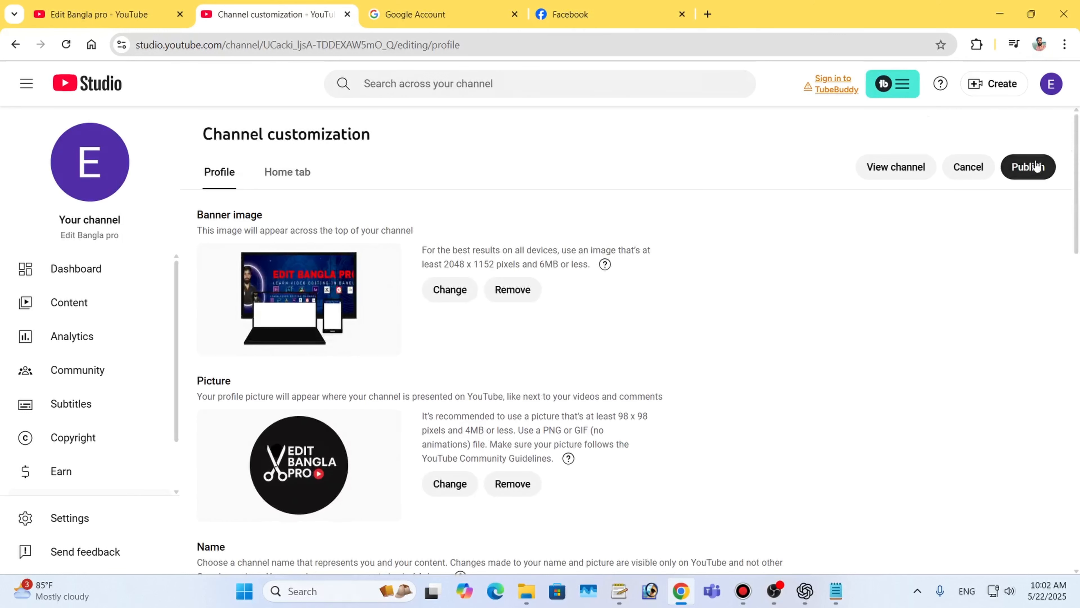
Publish the banner, logo, description, facebook link and contact email changes.
{"action": "left_click", "coordinate": [1031, 170]}
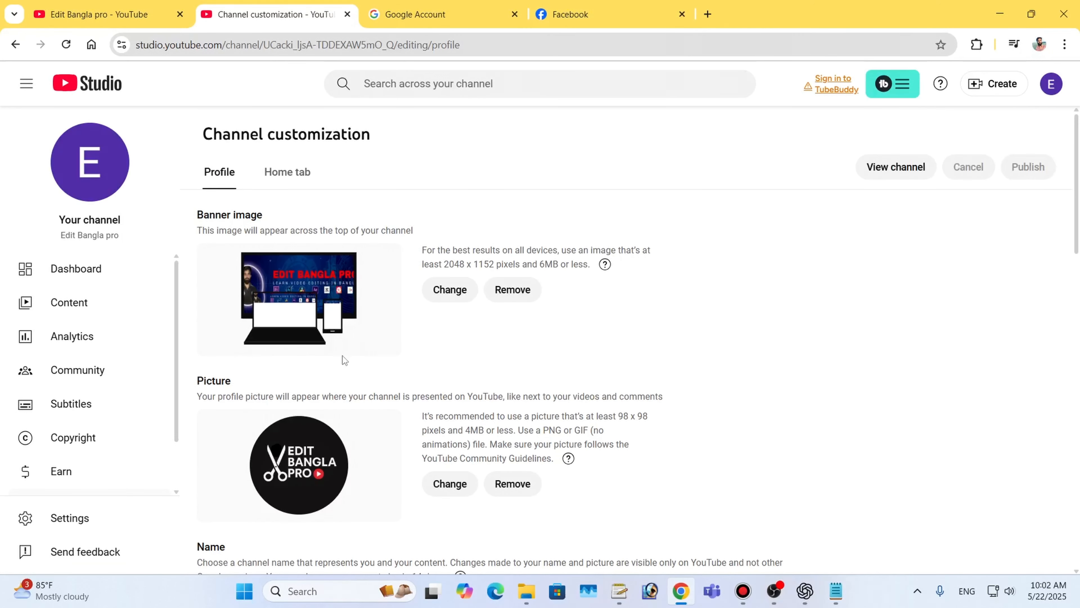
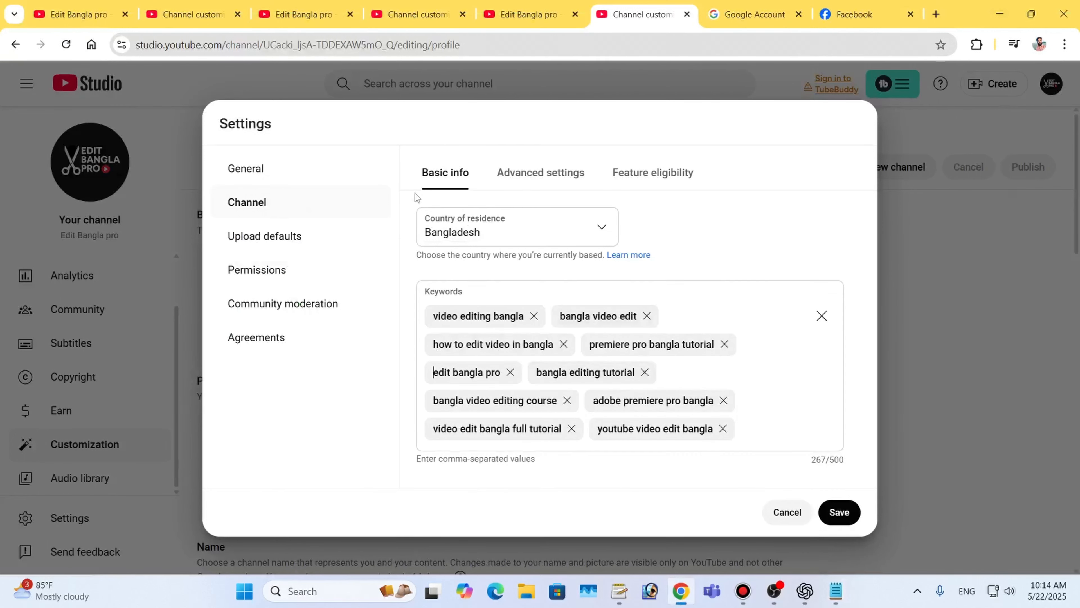
Switch to the Advanced settings section of the channel settings.
{"action": "left_click", "coordinate": [528, 181]}
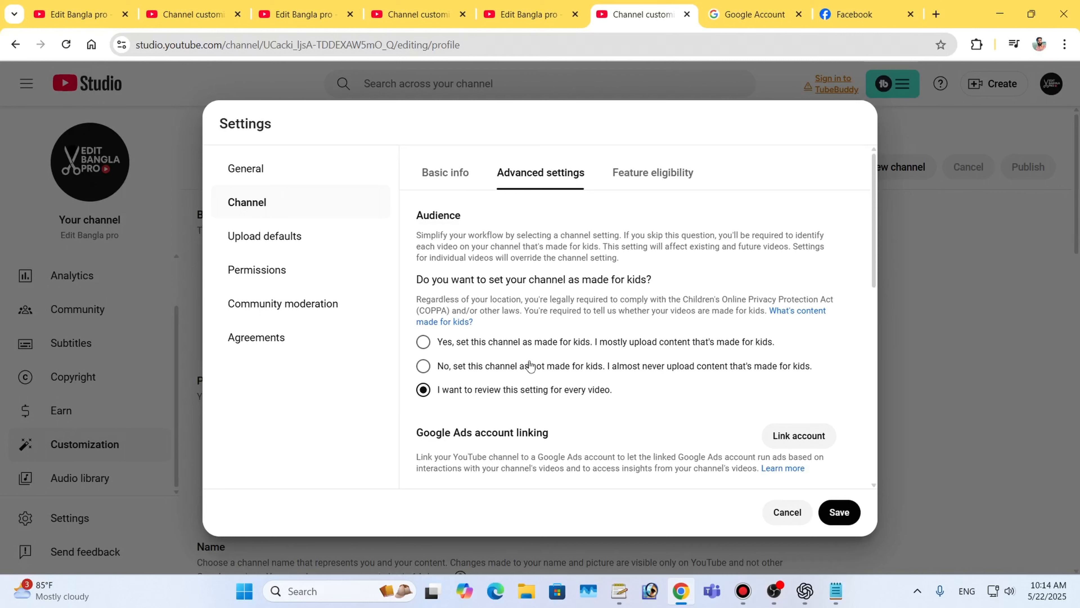
Set the channel audience to 'No, set this channel as not made for kids' and view feature eligibility.
{"action": "left_click", "coordinate": [440, 369]}
{"action": "scroll", "coordinate": [502, 360], "scroll_direction": "down", "scroll_amount": 3}
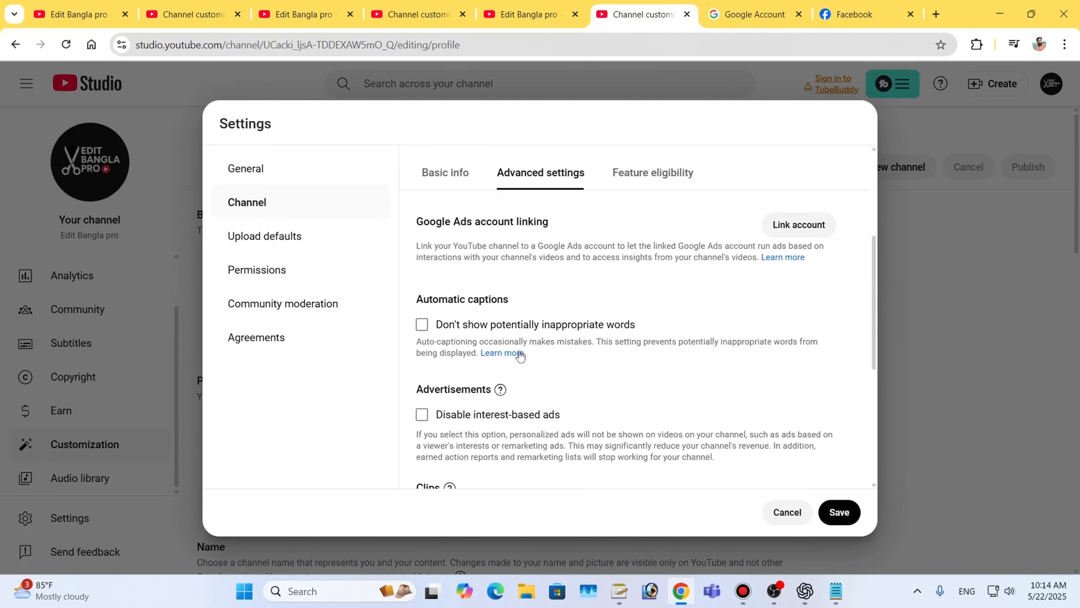
{"action": "scroll", "coordinate": [553, 355], "scroll_direction": "up", "scroll_amount": 2}
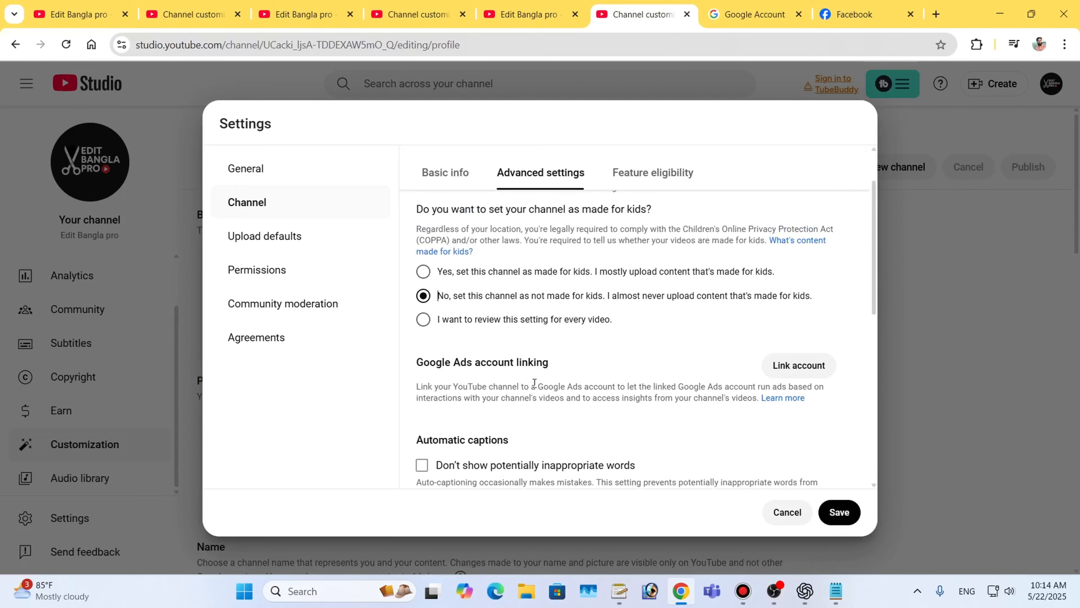
{"action": "scroll", "coordinate": [664, 377], "scroll_direction": "down", "scroll_amount": 2}
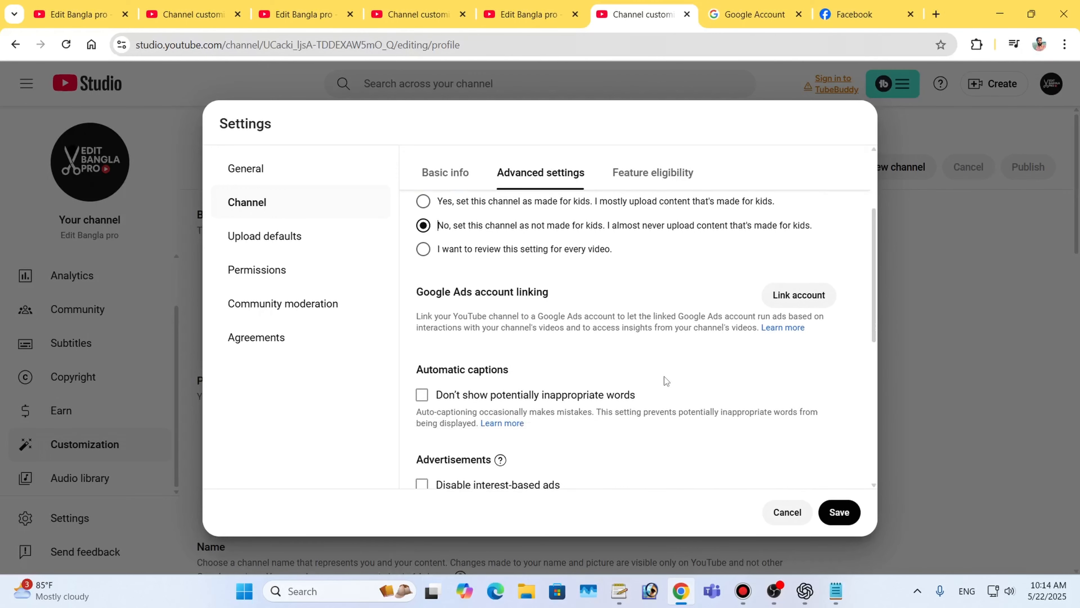
{"action": "scroll", "coordinate": [536, 344], "scroll_direction": "down", "scroll_amount": 2}
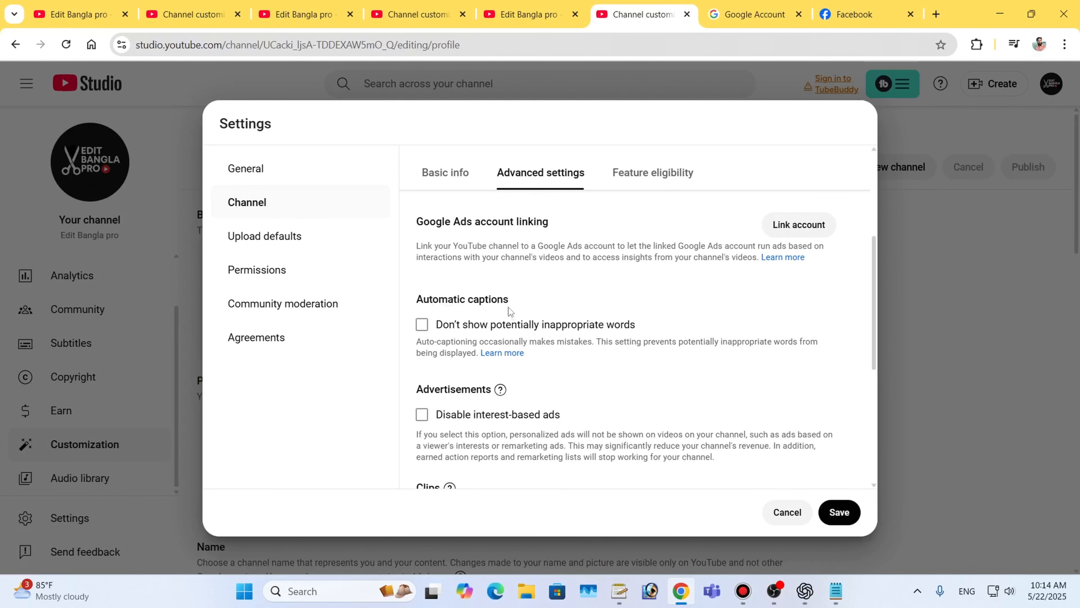
{"action": "scroll", "coordinate": [481, 327], "scroll_direction": "down", "scroll_amount": 3}
{"action": "scroll", "coordinate": [481, 327], "scroll_direction": "down", "scroll_amount": 3}
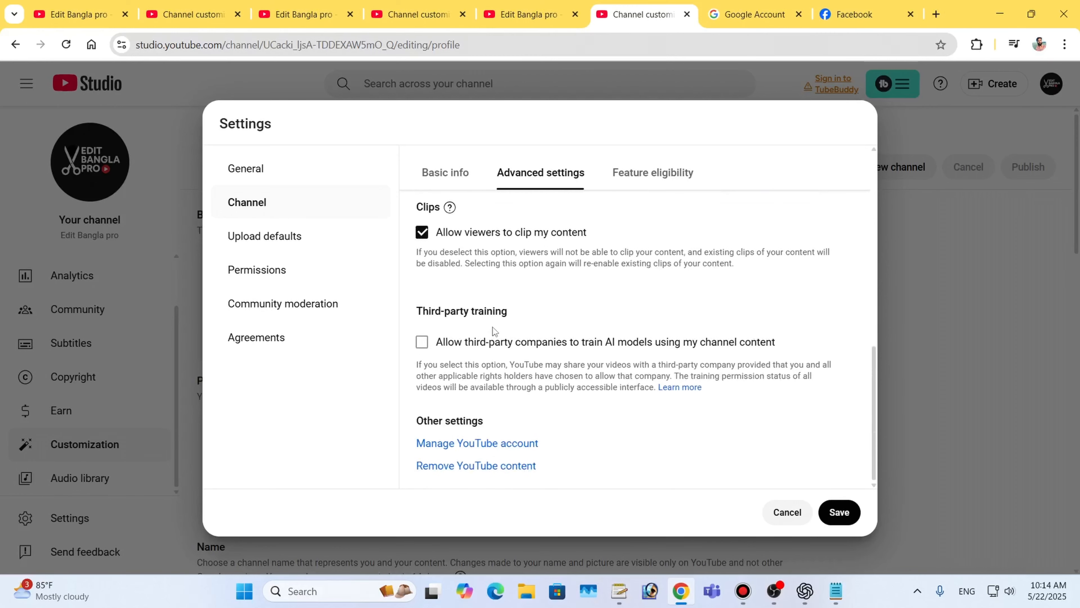
{"action": "scroll", "coordinate": [496, 344], "scroll_direction": "up", "scroll_amount": 10}
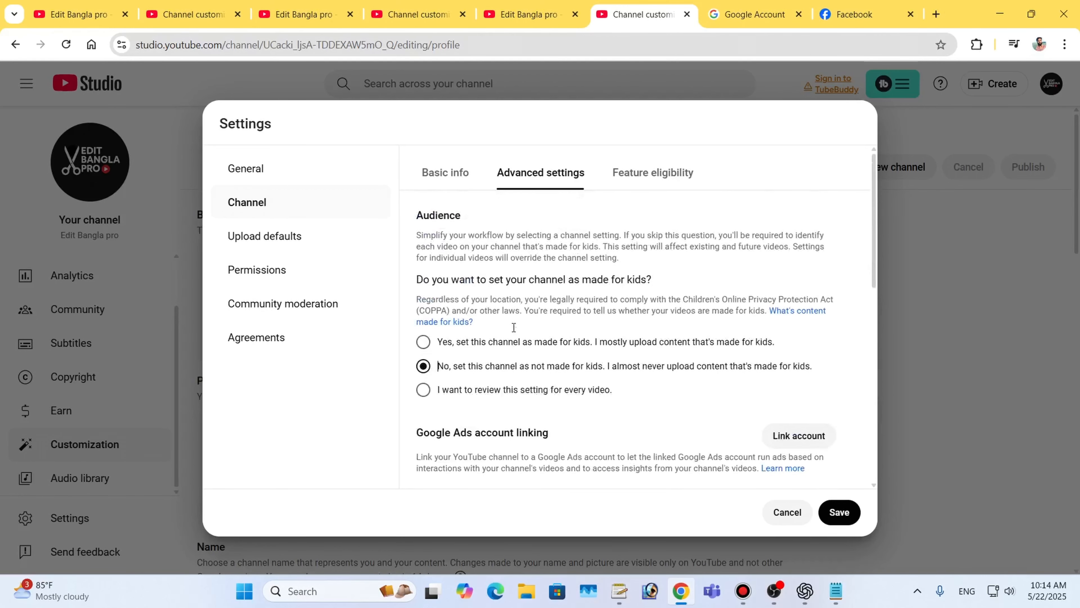
{"action": "left_click", "coordinate": [681, 180]}
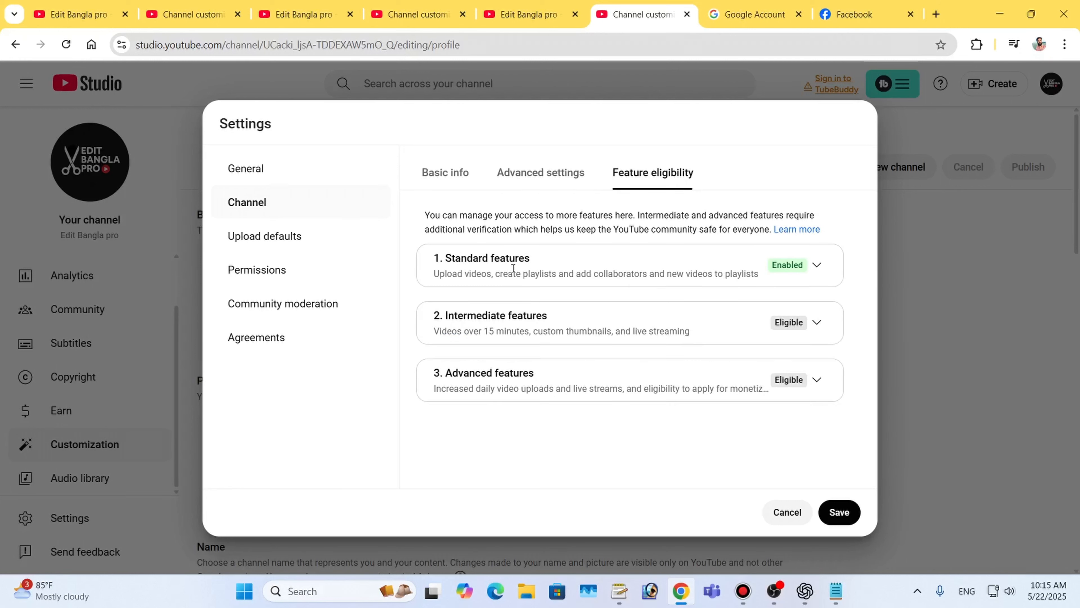
Expand the Standard and Intermediate features cards and begin phone number verification.
{"action": "left_click", "coordinate": [815, 267]}
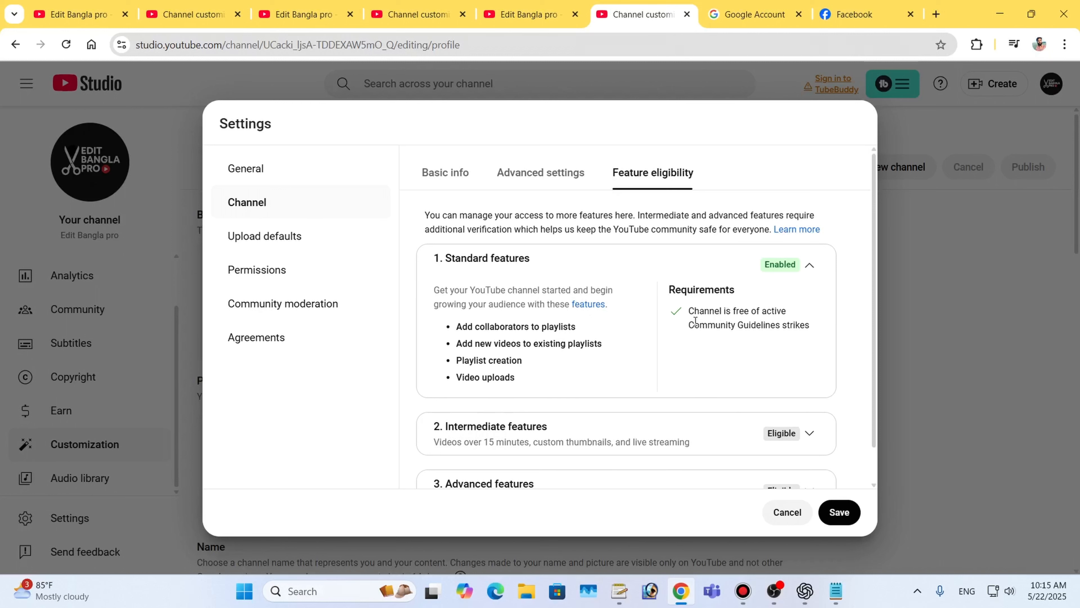
{"action": "scroll", "coordinate": [689, 328], "scroll_direction": "down", "scroll_amount": 2}
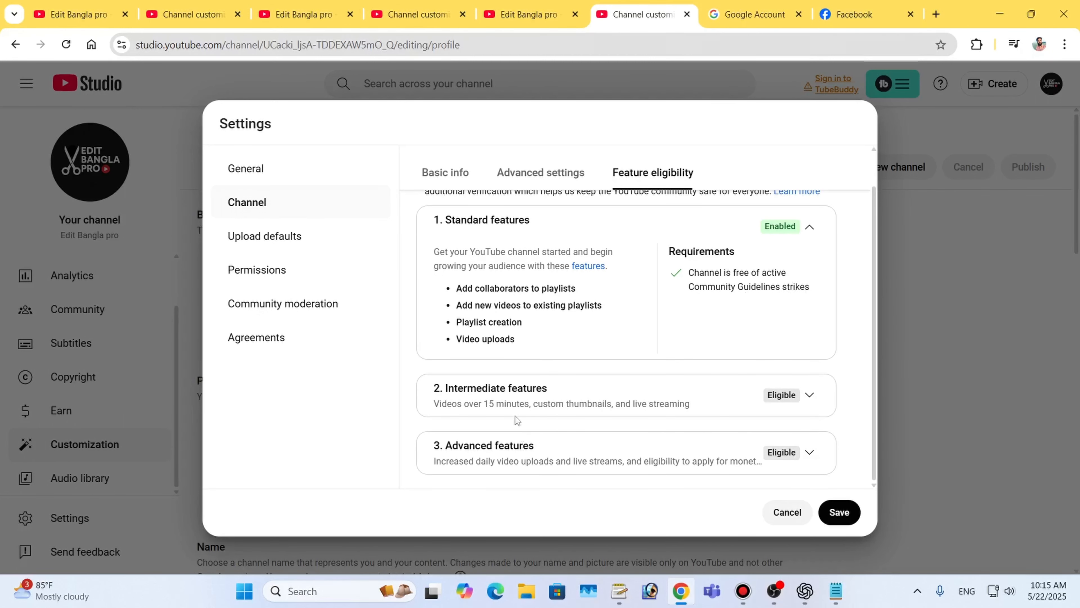
{"action": "left_click", "coordinate": [809, 399]}
{"action": "scroll", "coordinate": [726, 413], "scroll_direction": "down", "scroll_amount": 3}
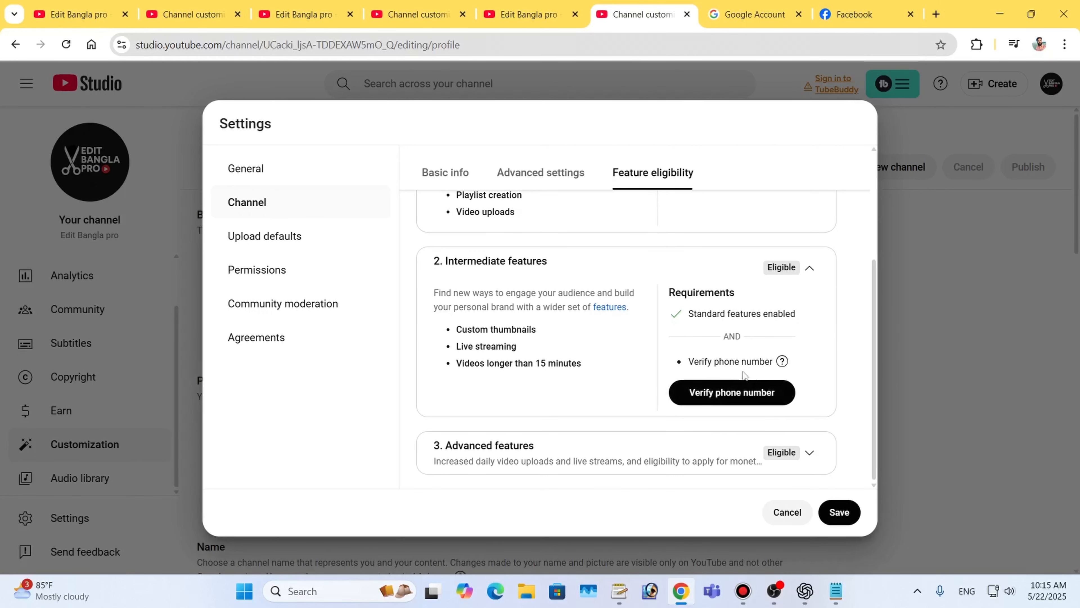
{"action": "left_click", "coordinate": [727, 396]}
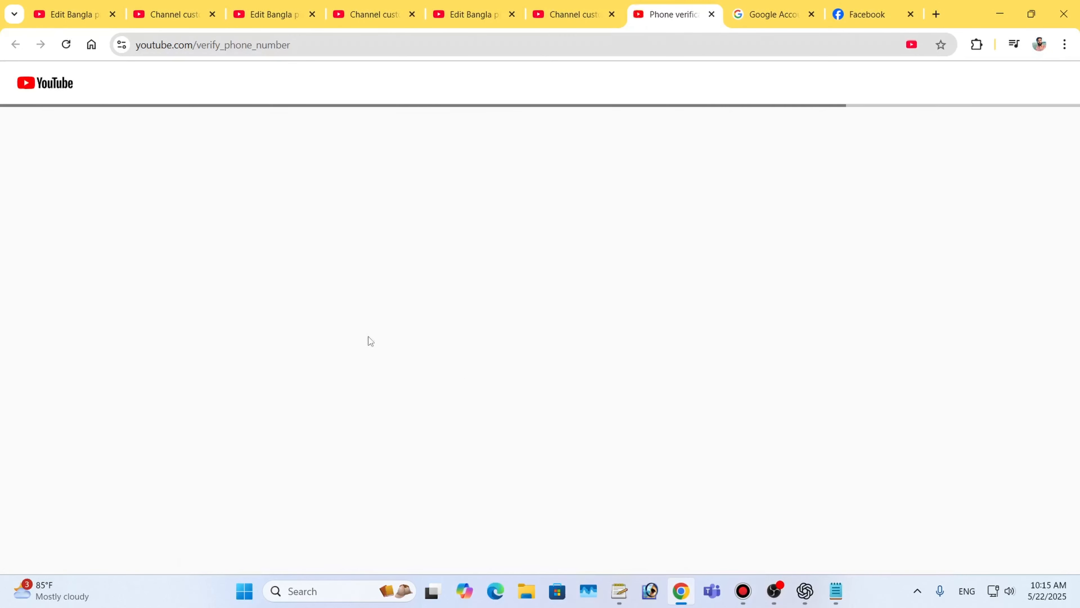
Enter the channel owner's phone number and submit it for verification.
{"action": "left_click", "coordinate": [98, 307]}
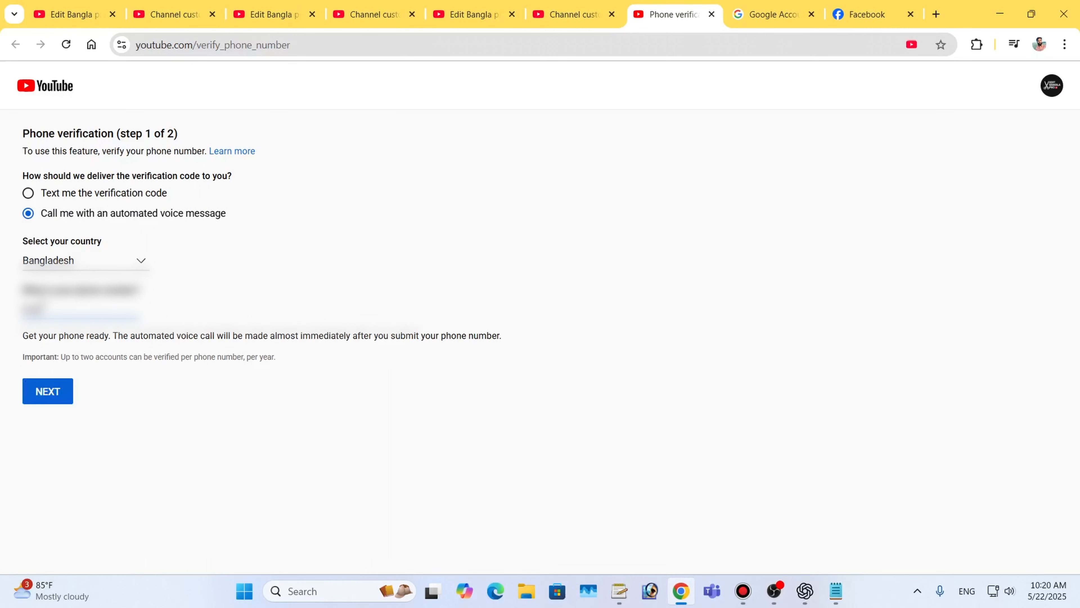
{"action": "type", "text": "•••••••••"}
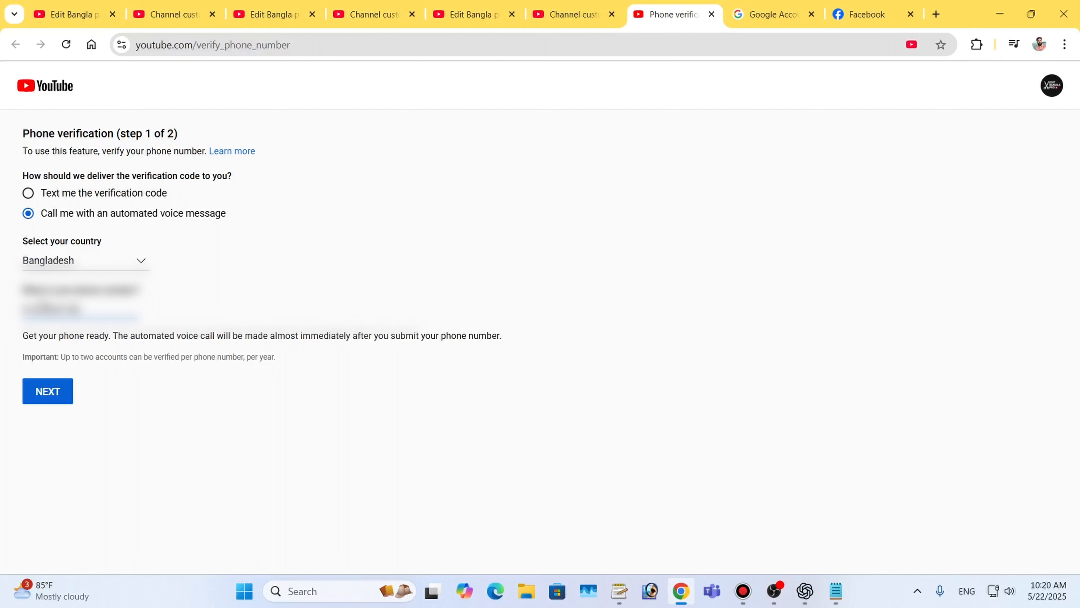
{"action": "left_click", "coordinate": [67, 402]}
{"action": "left_click", "coordinate": [69, 402]}
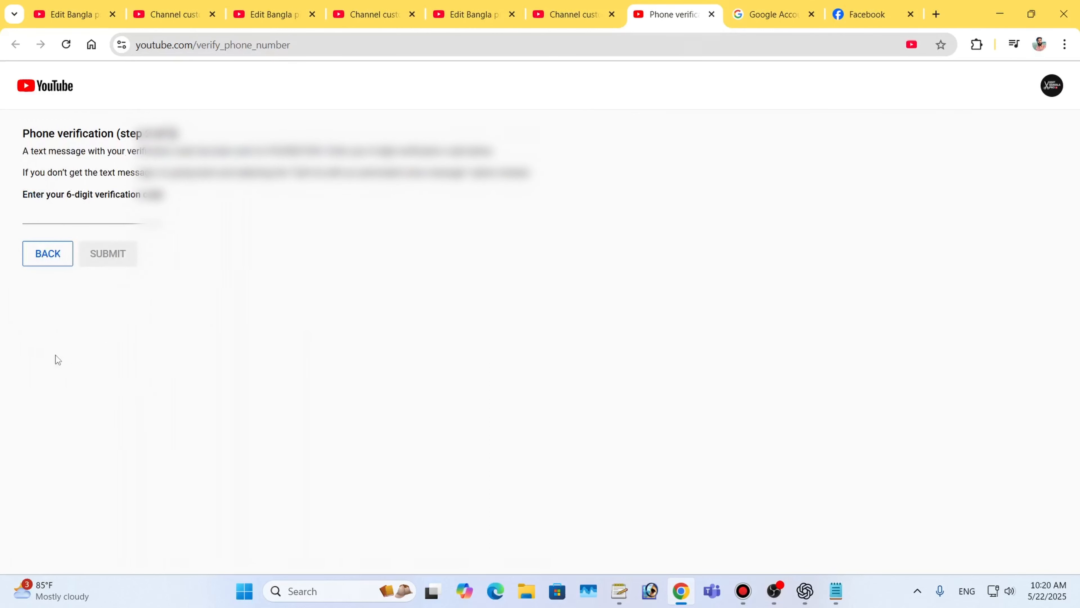
Enter the 6-digit verification code received and submit it.
{"action": "left_click", "coordinate": [102, 212]}
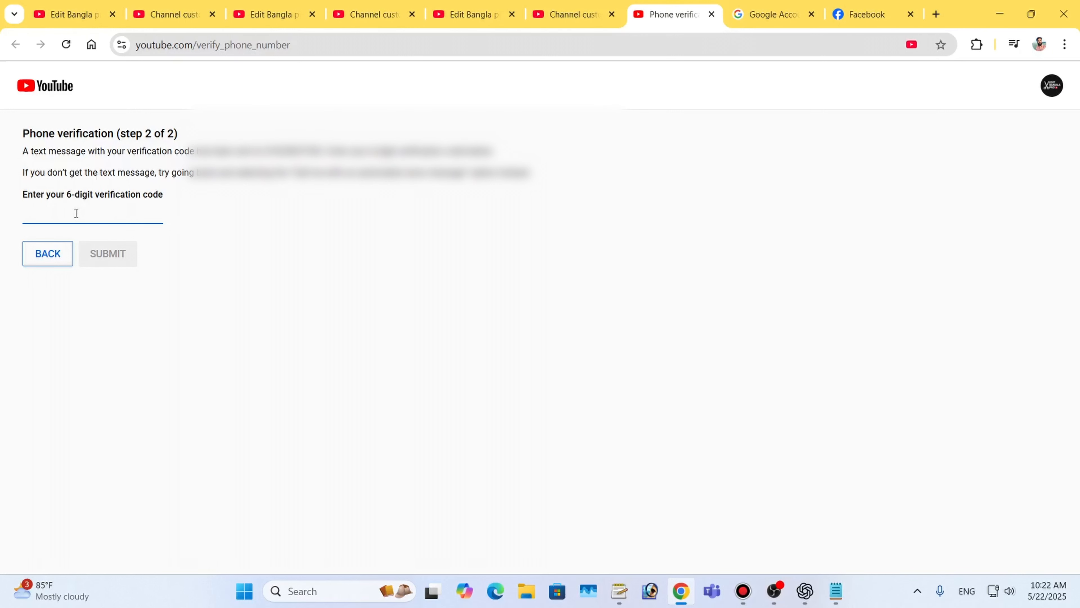
{"action": "left_click", "coordinate": [118, 260]}
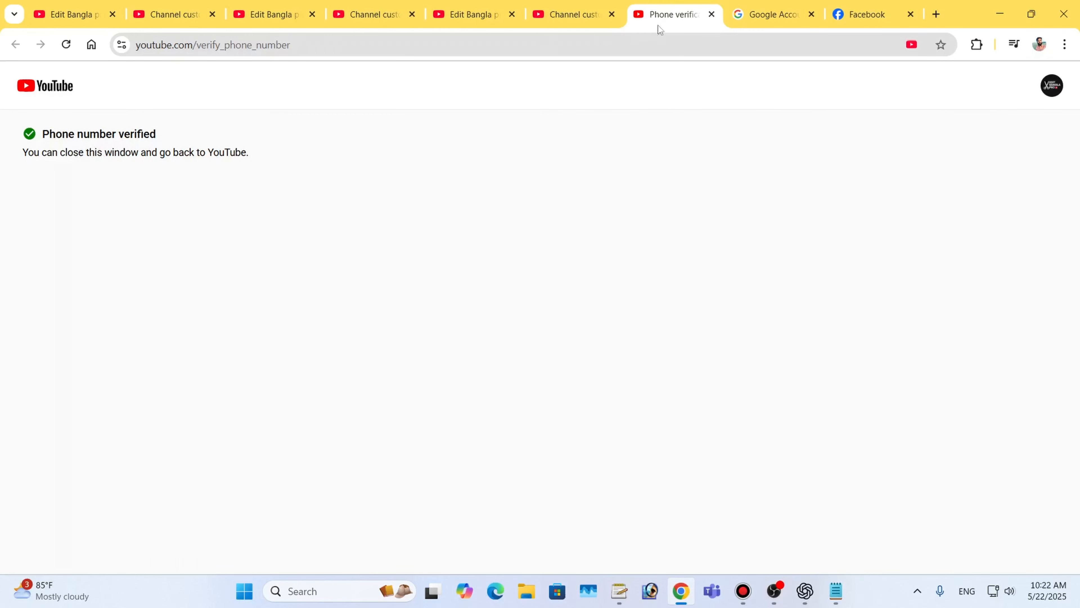
Close the verification page and expand the Intermediate and Advanced features cards.
{"action": "left_click", "coordinate": [711, 14]}
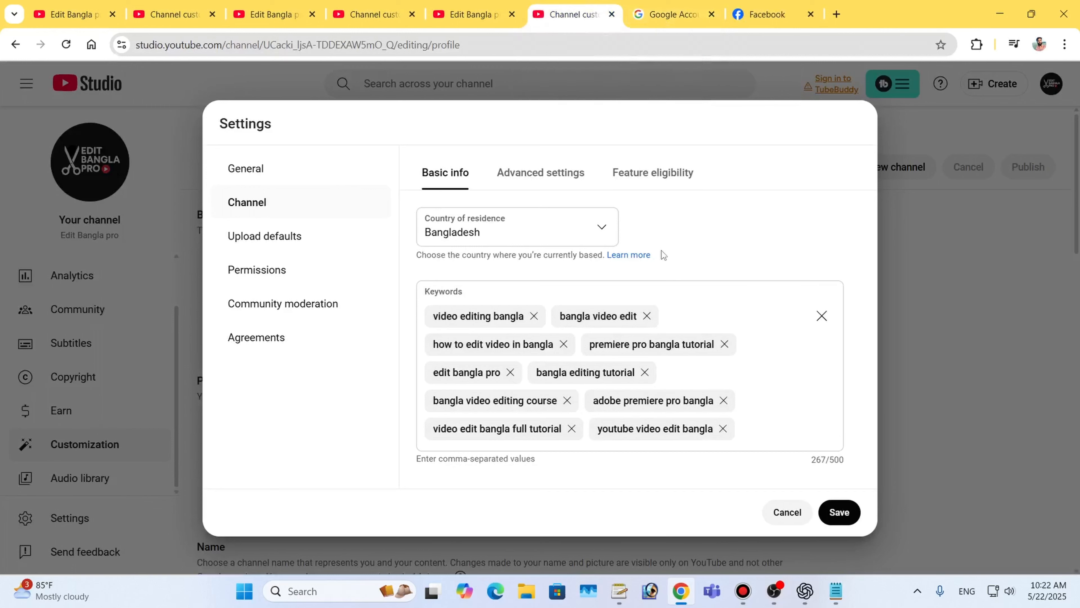
{"action": "left_click", "coordinate": [659, 173]}
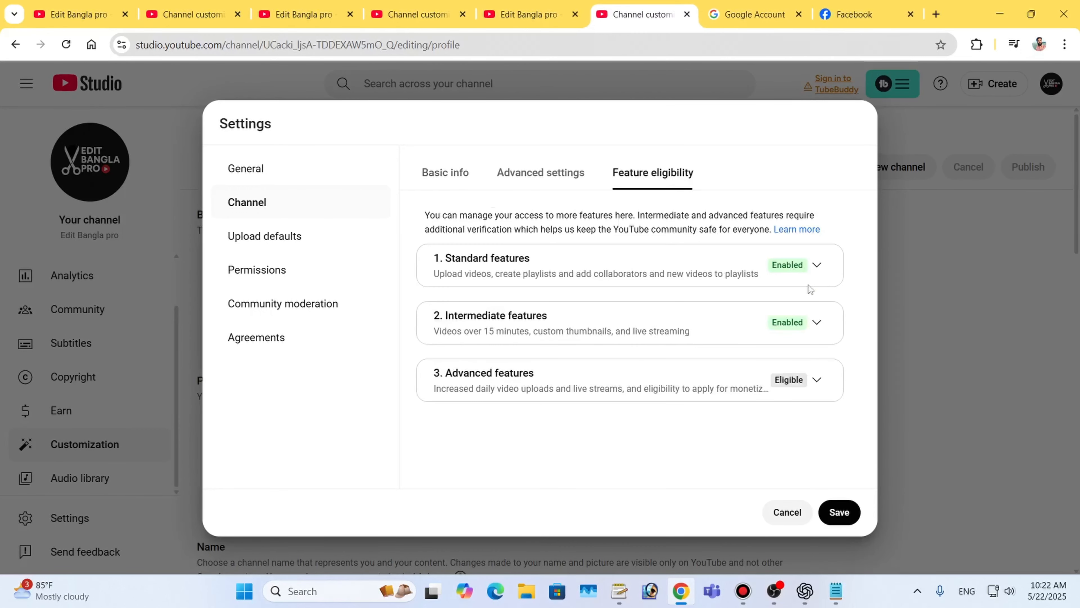
{"action": "left_click", "coordinate": [815, 325]}
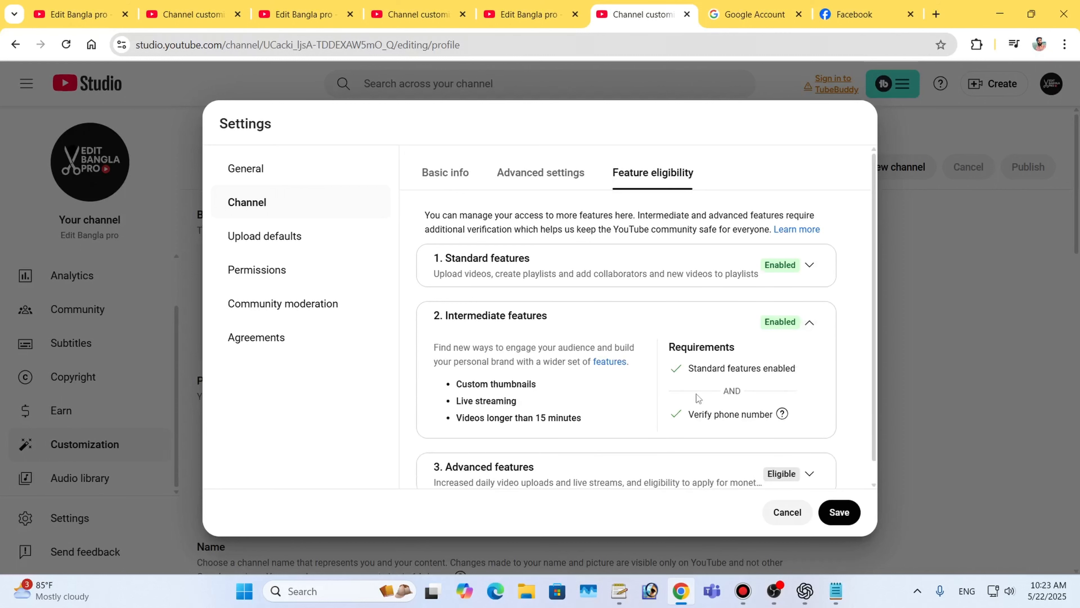
{"action": "scroll", "coordinate": [700, 412], "scroll_direction": "down", "scroll_amount": 1}
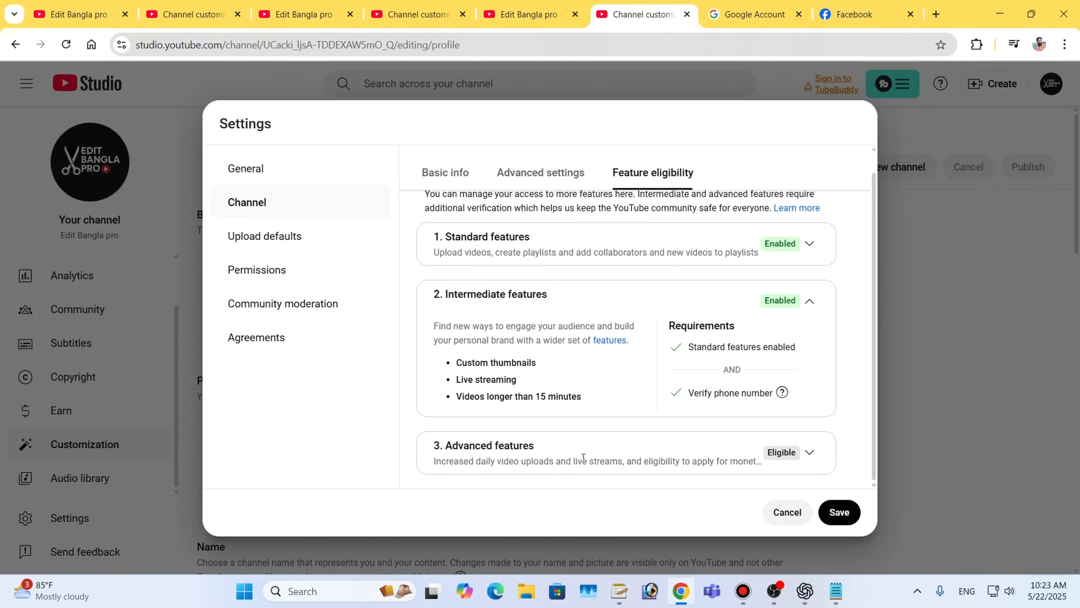
{"action": "left_click", "coordinate": [810, 452]}
{"action": "scroll", "coordinate": [638, 436], "scroll_direction": "down", "scroll_amount": 5}
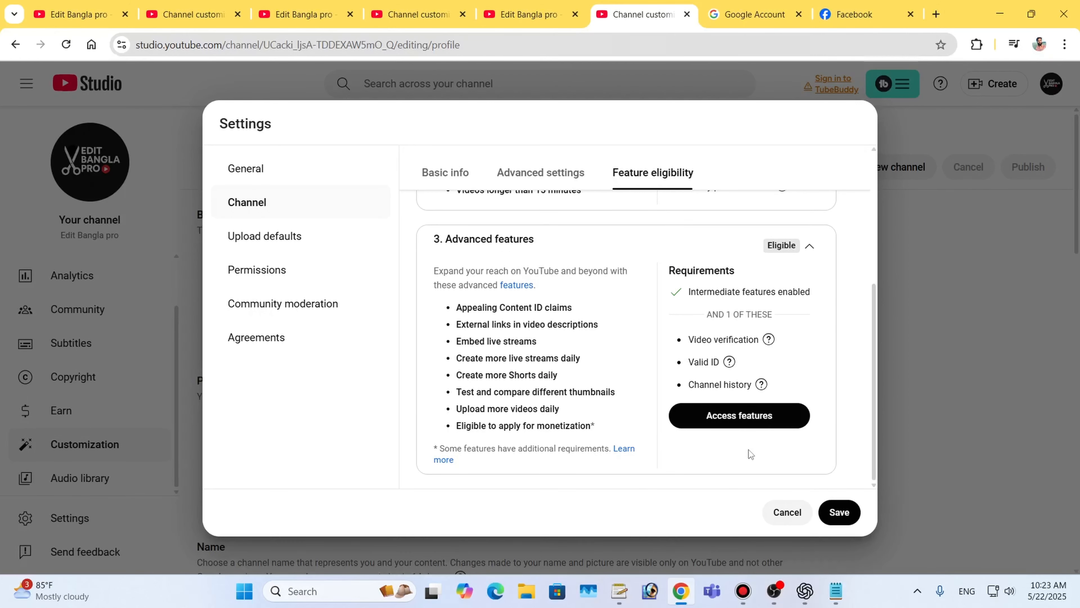
Request advanced-features access via a 6-second video and have the verification email sent.
{"action": "left_click", "coordinate": [770, 423]}
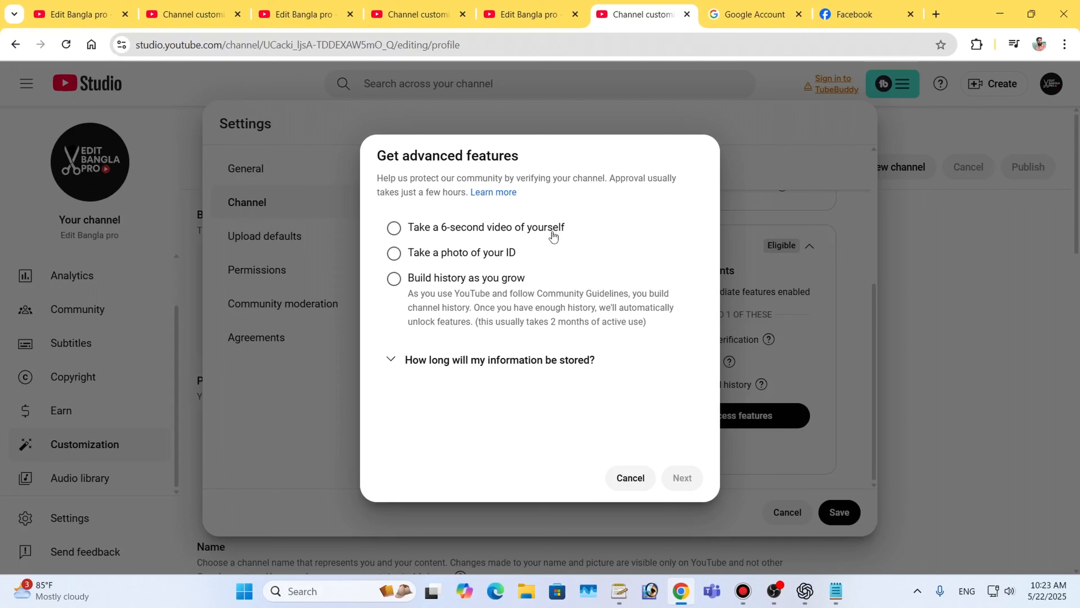
{"action": "left_click", "coordinate": [393, 228]}
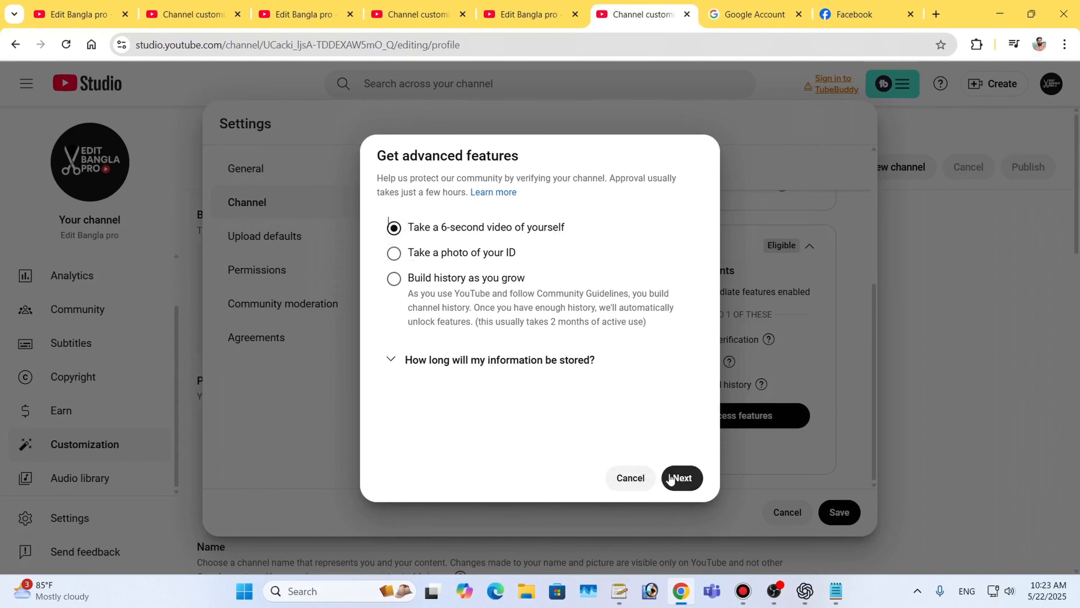
{"action": "left_click", "coordinate": [685, 478]}
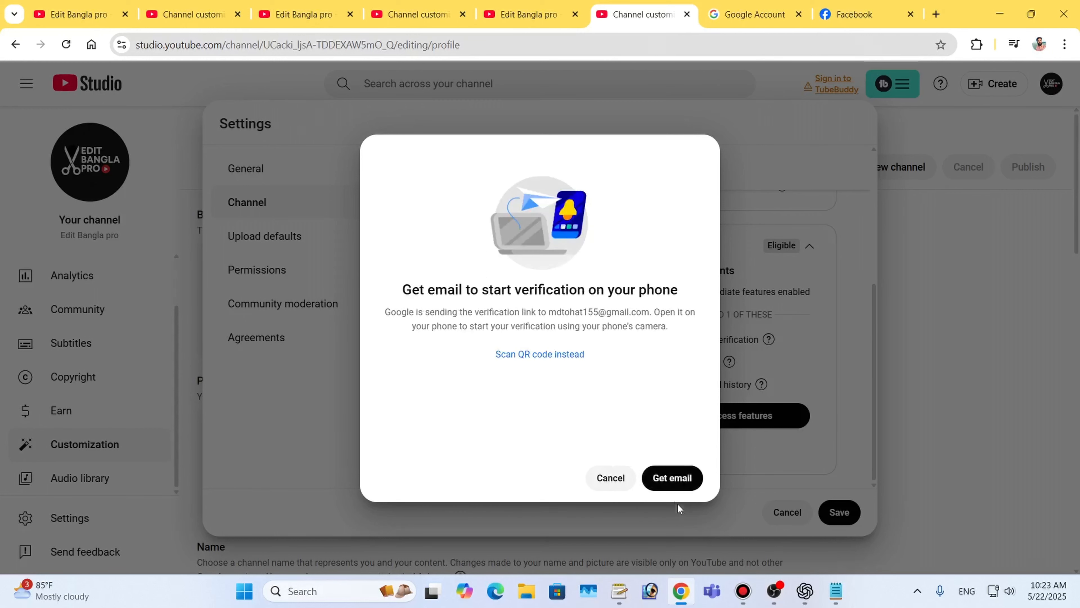
{"action": "left_click", "coordinate": [668, 485]}
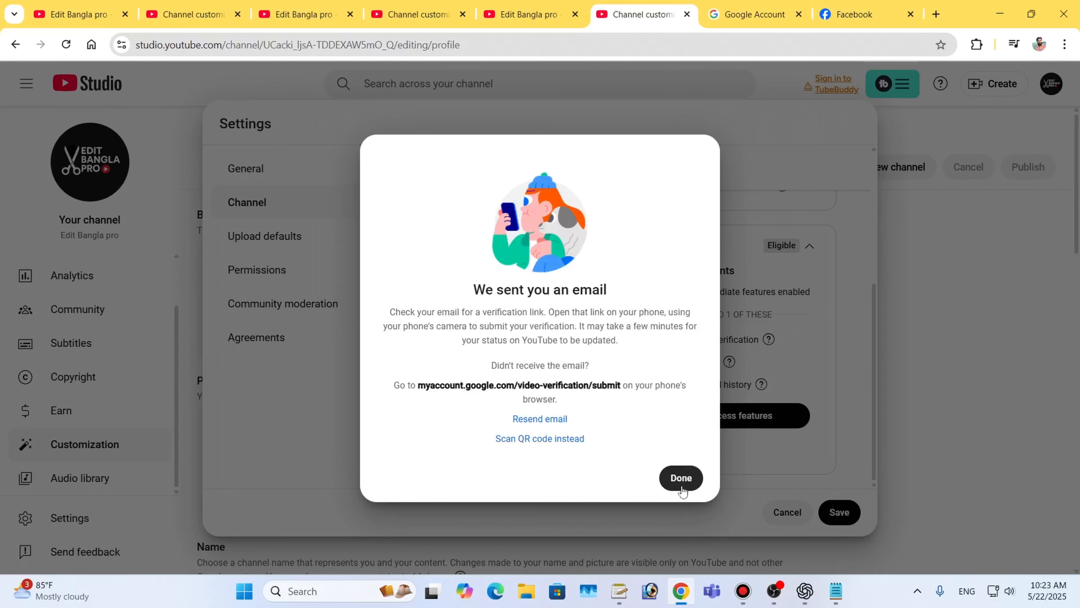
{"action": "left_click", "coordinate": [682, 480]}
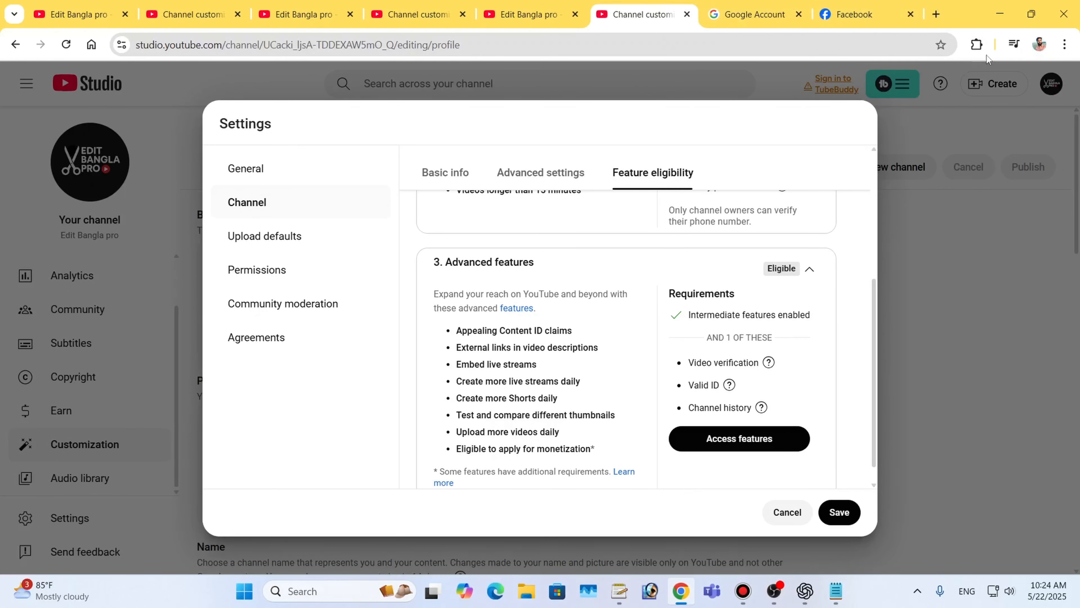
{"action": "left_click", "coordinate": [936, 14]}
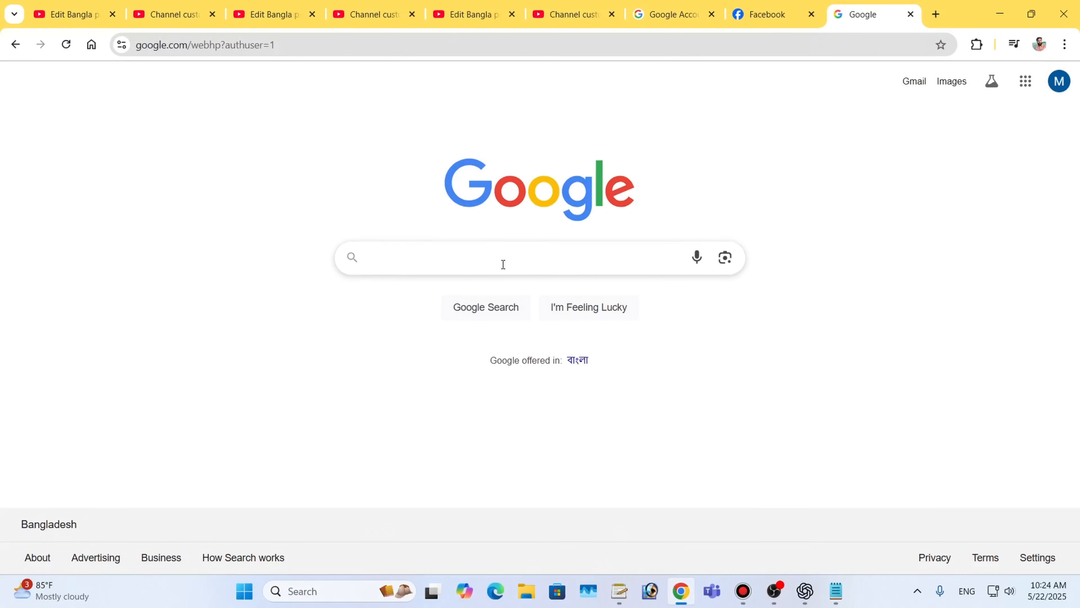
Search Google for 'gmail', correcting the mistyped text.
{"action": "left_click", "coordinate": [459, 265]}
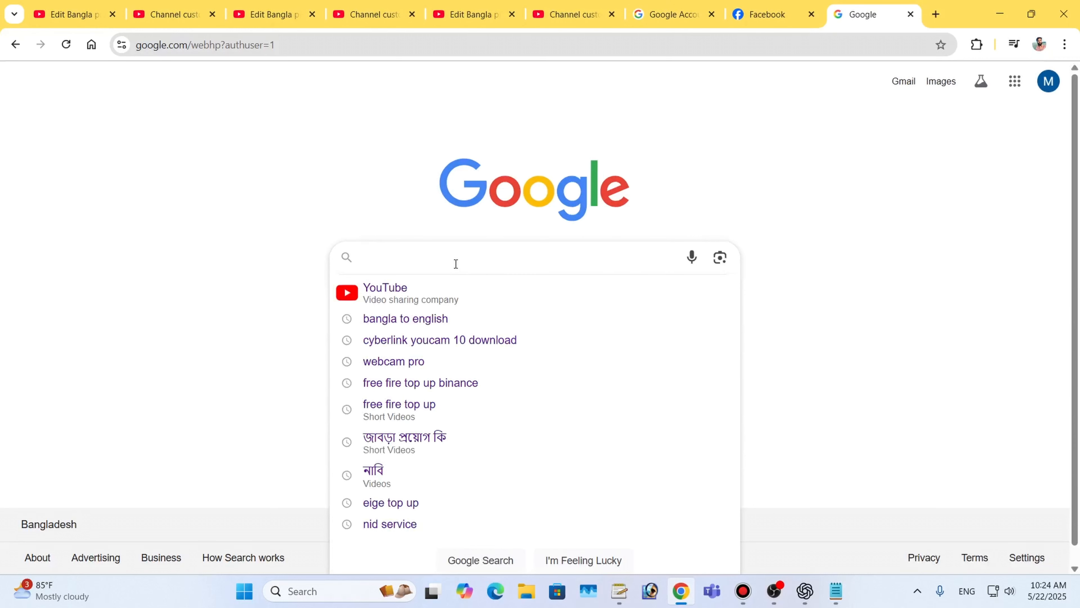
{"action": "type", "text": "gama"}
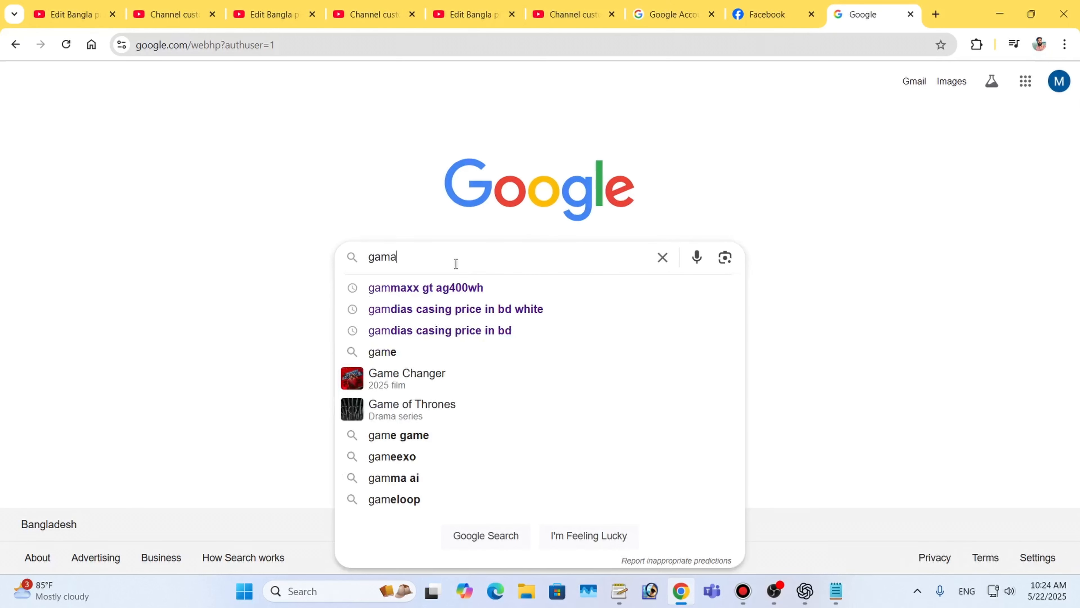
{"action": "key", "text": "BackSpace"}
{"action": "key", "text": "BackSpace"}
{"action": "key", "text": "BackSpace"}
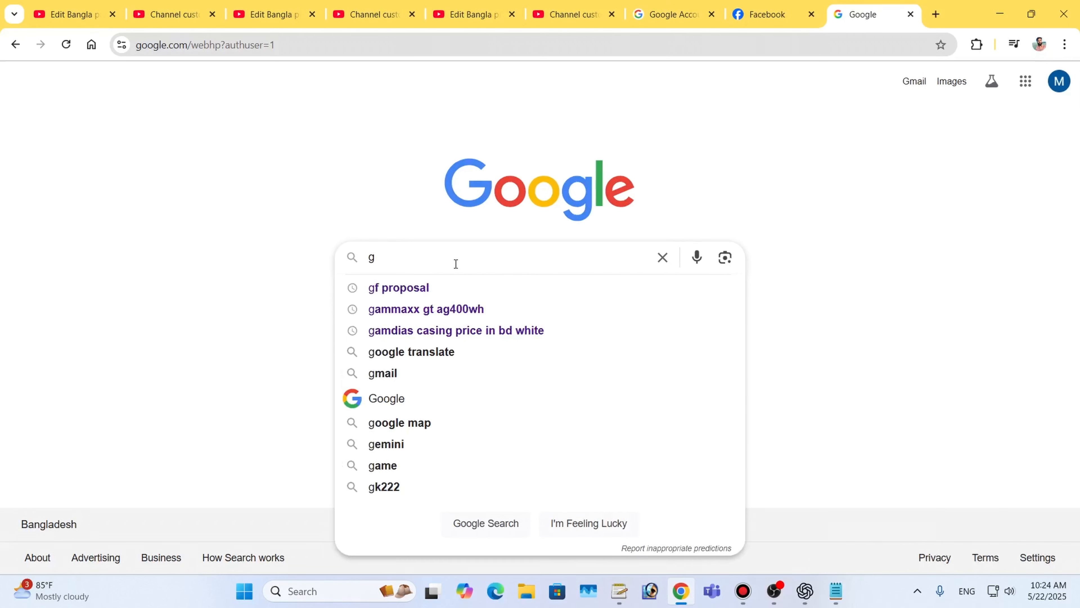
{"action": "type", "text": "mail"}
{"action": "key", "text": "Return"}
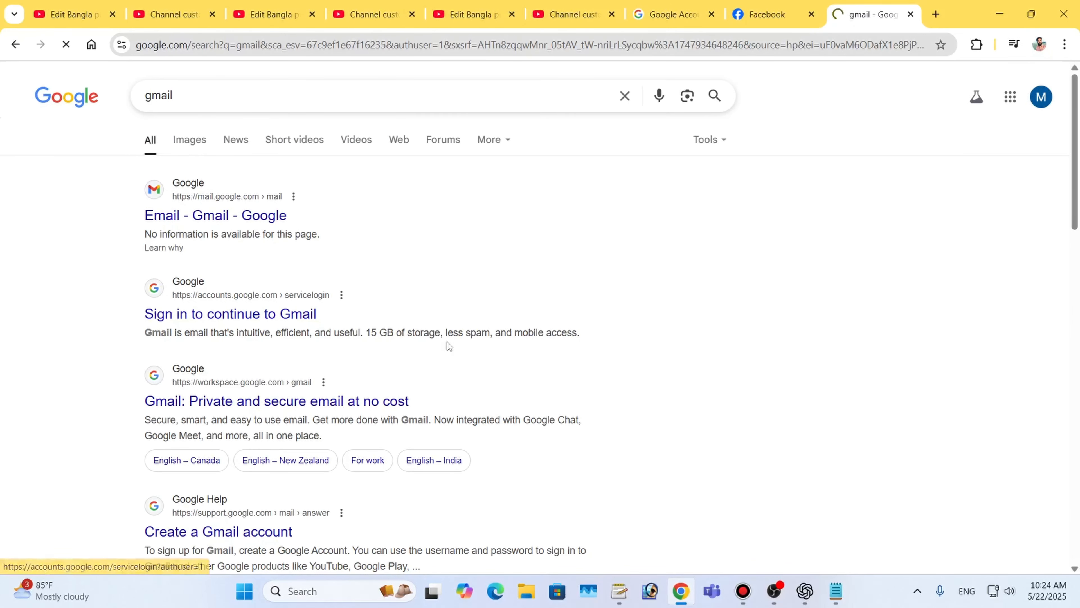
Open Gmail, open the latest Google email, and start video verification from it.
{"action": "left_click", "coordinate": [398, 400]}
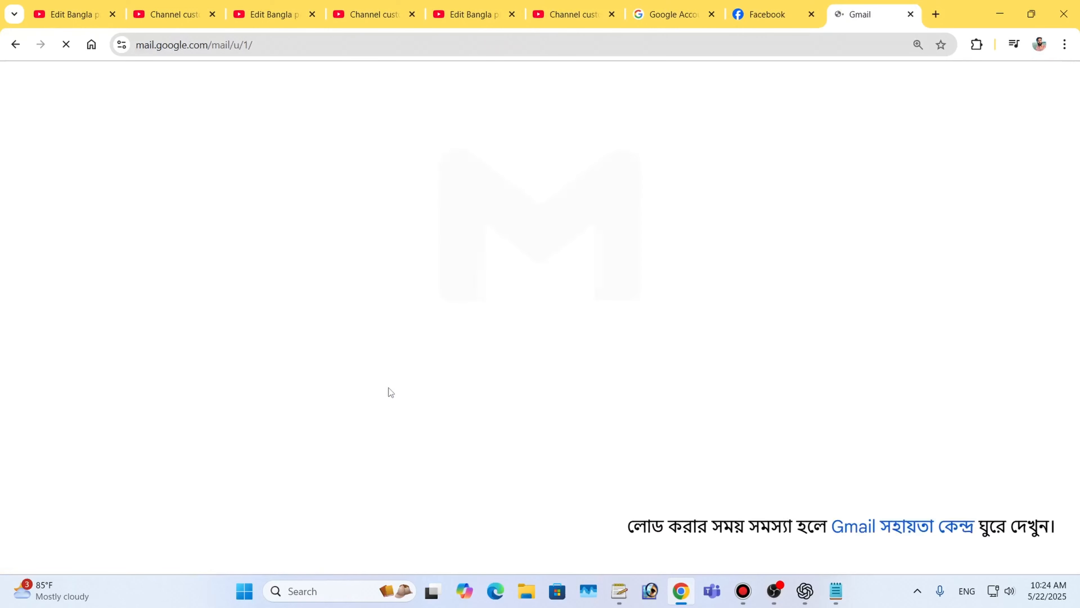
{"action": "scroll", "coordinate": [673, 441], "scroll_direction": "down", "scroll_amount": 3}
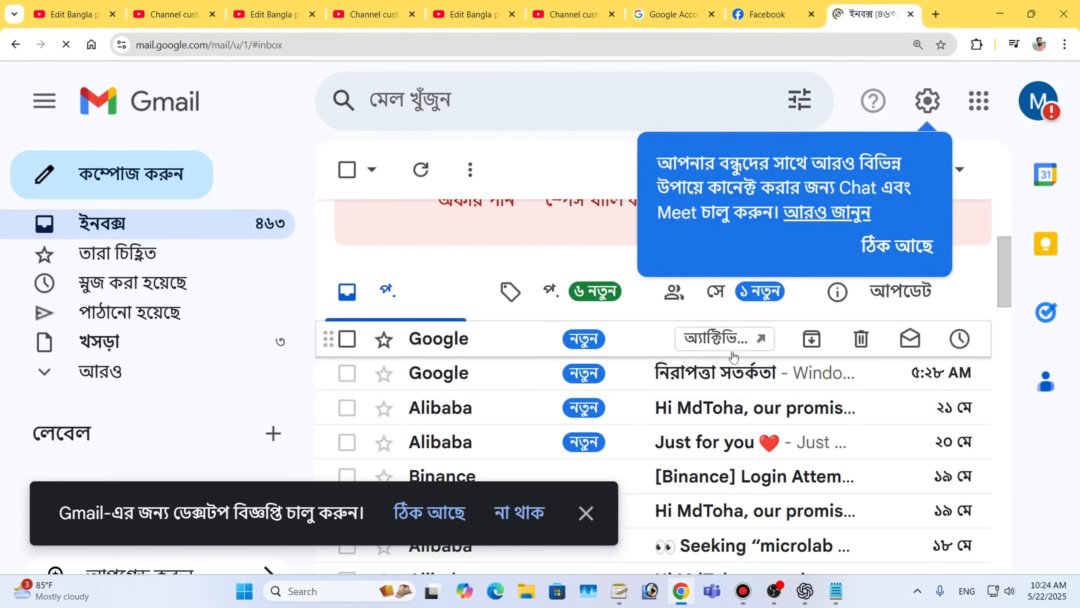
{"action": "left_click", "coordinate": [509, 342]}
{"action": "scroll", "coordinate": [772, 469], "scroll_direction": "down", "scroll_amount": 5}
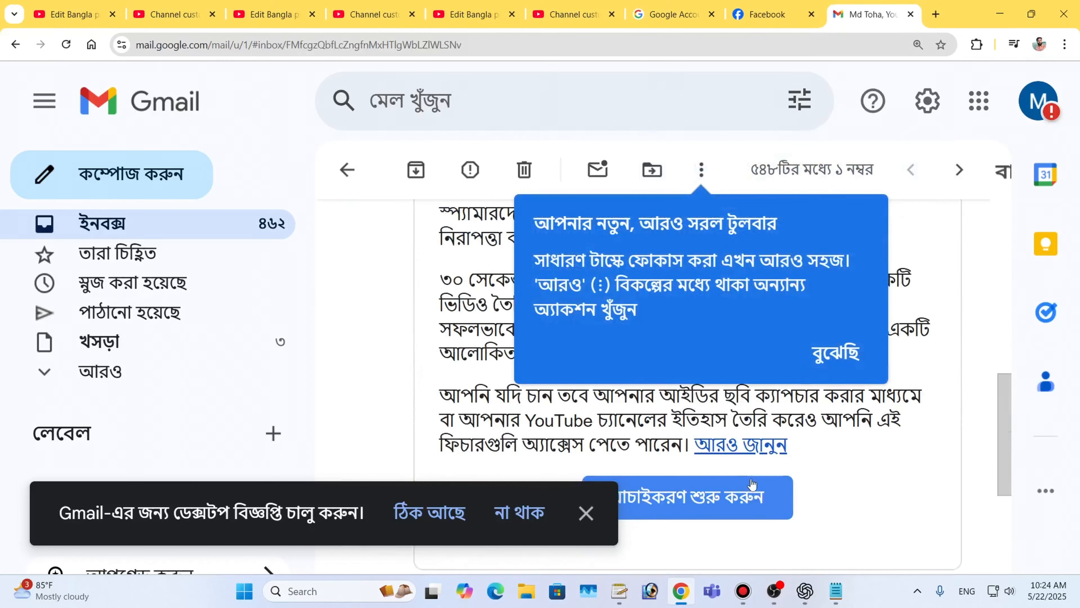
{"action": "scroll", "coordinate": [748, 485], "scroll_direction": "down", "scroll_amount": 2}
{"action": "scroll", "coordinate": [721, 451], "scroll_direction": "up", "scroll_amount": 2}
{"action": "left_click", "coordinate": [720, 431]}
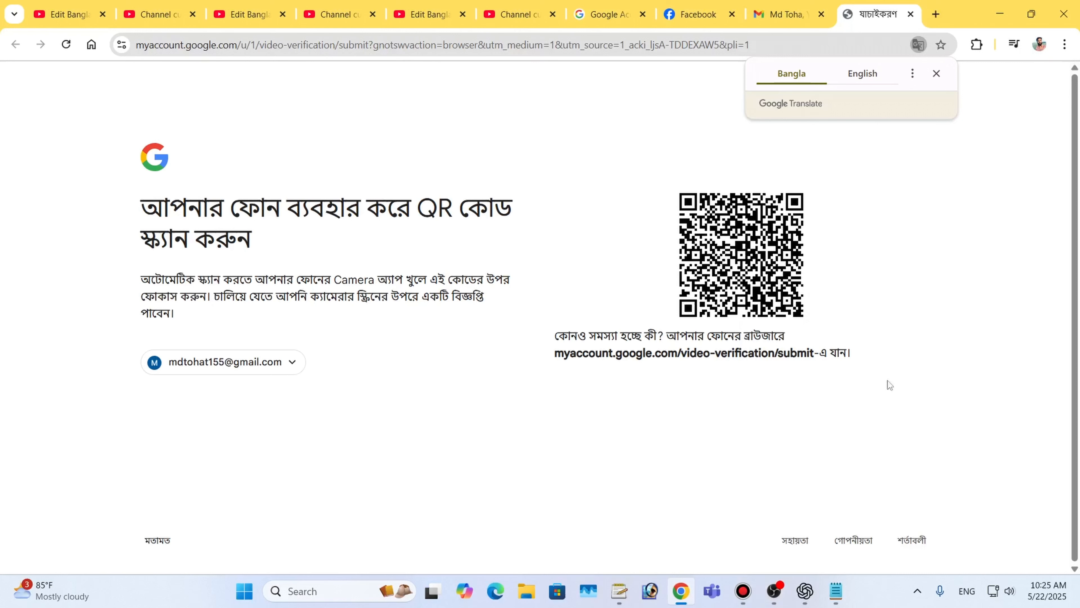
Return to the YouTube Studio tab showing Advanced features pending review.
{"action": "left_click", "coordinate": [521, 15]}
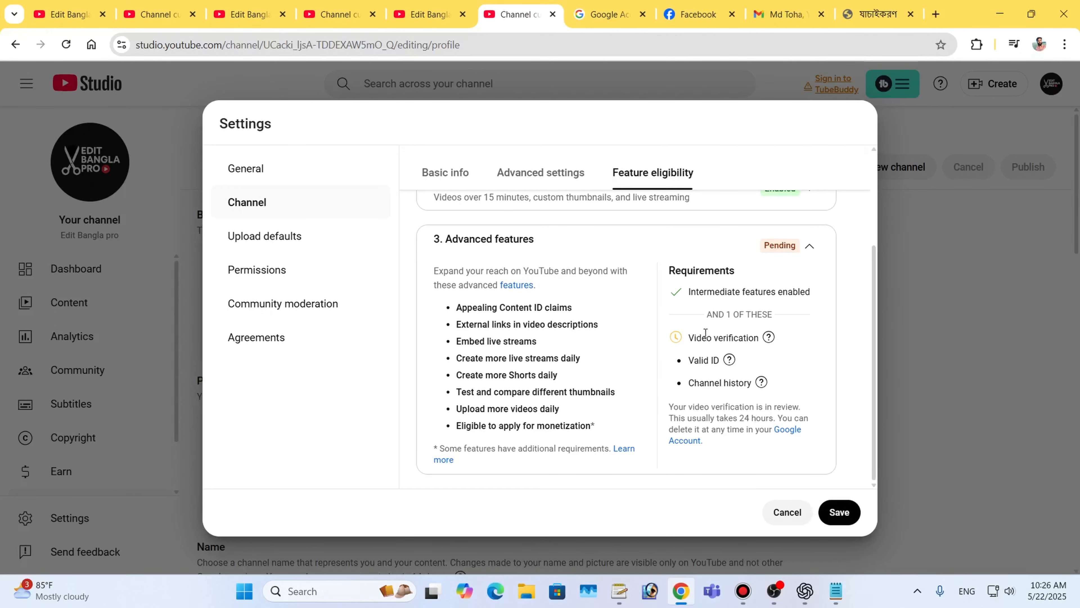
Save the channel settings and browse the Channel customization page.
{"action": "scroll", "coordinate": [723, 341], "scroll_direction": "up", "scroll_amount": 2}
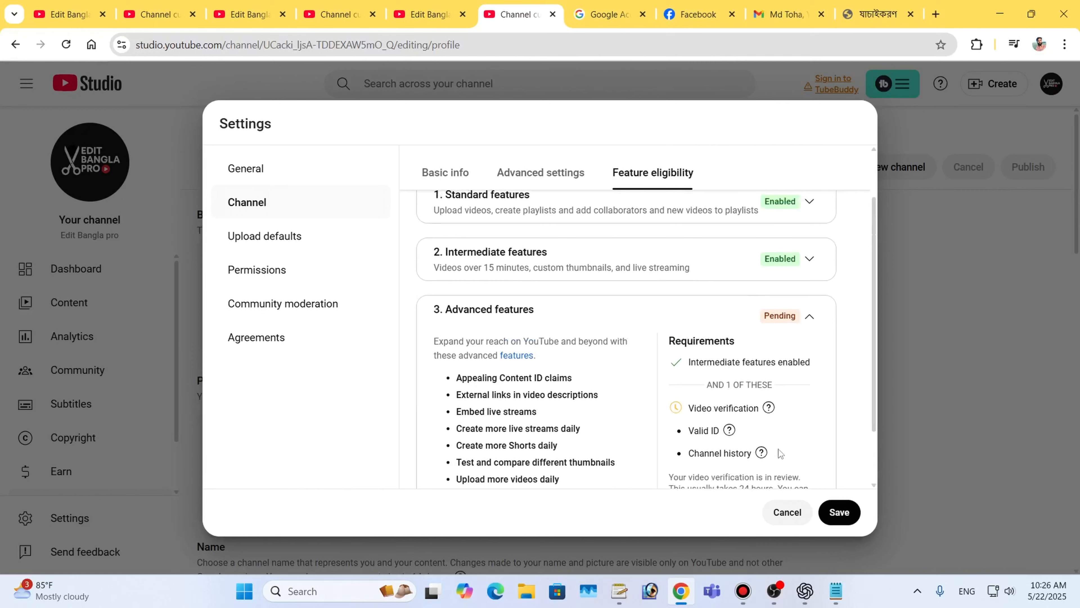
{"action": "left_click", "coordinate": [847, 516]}
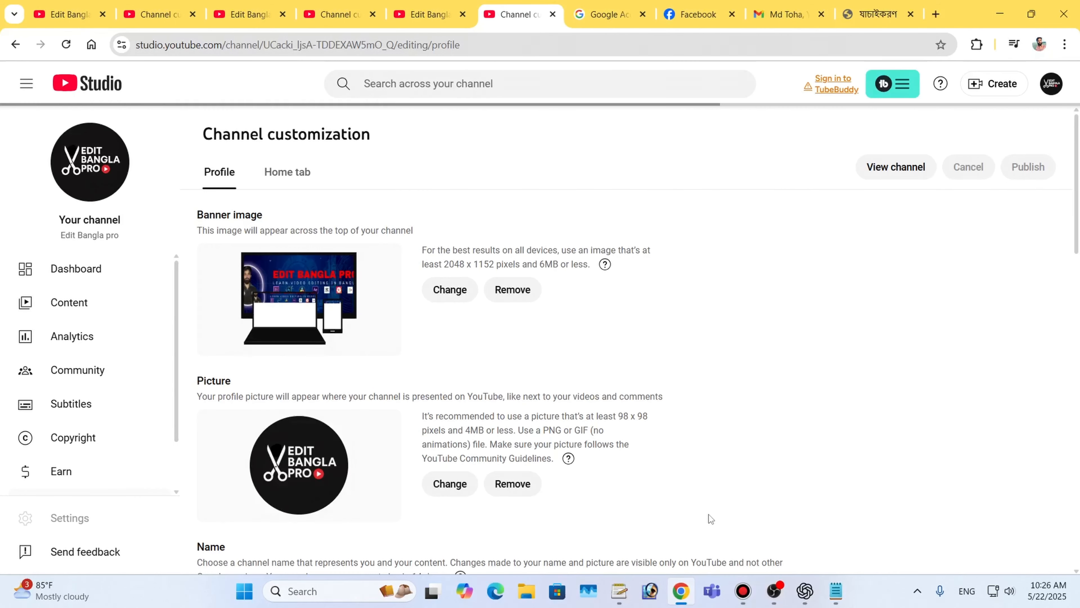
{"action": "scroll", "coordinate": [423, 410], "scroll_direction": "down", "scroll_amount": 5}
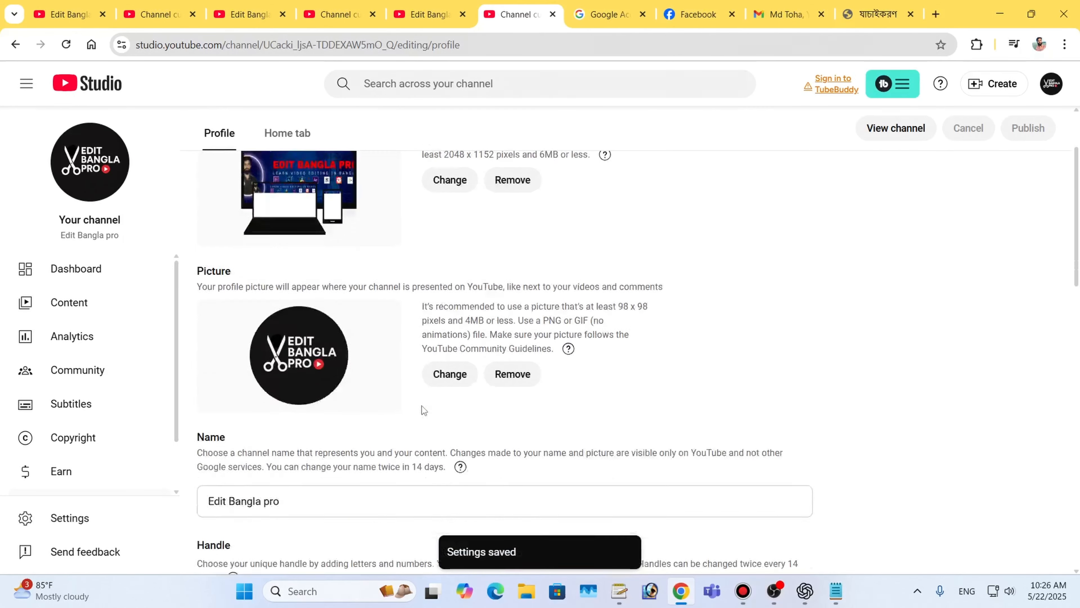
{"action": "scroll", "coordinate": [423, 413], "scroll_direction": "up", "scroll_amount": 3}
{"action": "scroll", "coordinate": [423, 413], "scroll_direction": "up", "scroll_amount": 2}
{"action": "scroll", "coordinate": [126, 468], "scroll_direction": "down", "scroll_amount": 2}
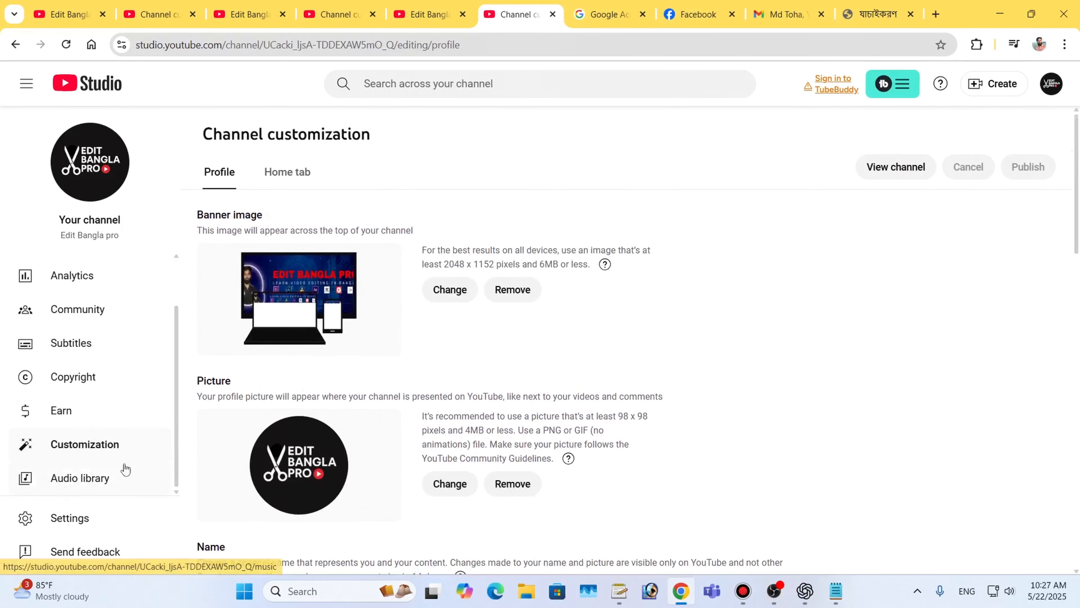